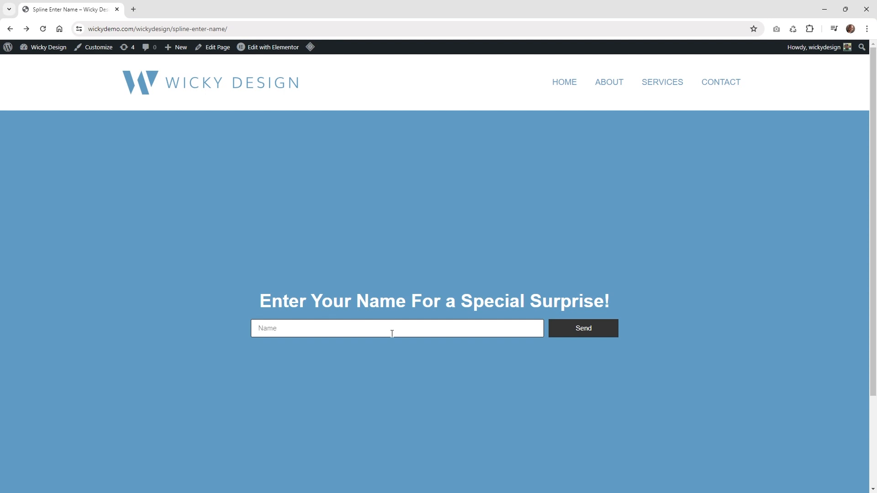
- Enter a first name in the special surprise form and send it
{"action": "type", "text": "Mark"}
{"action": "left_click", "coordinate": [583, 328]}
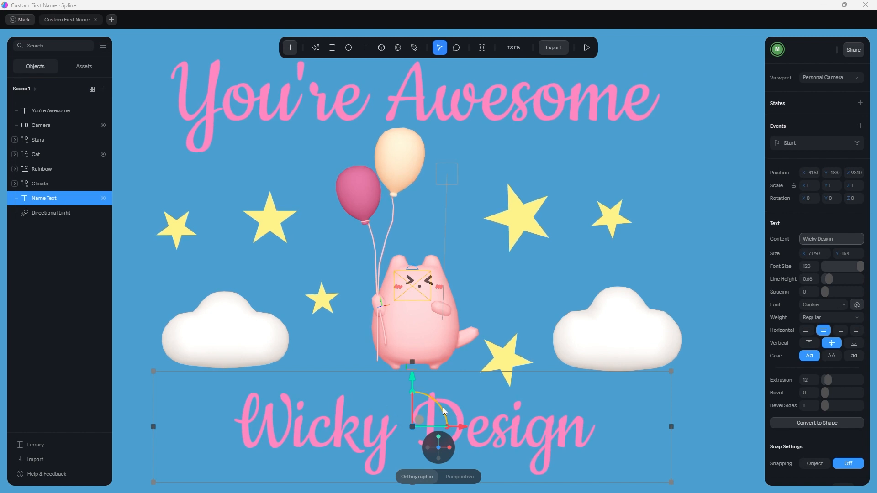
- Open the scene's variables with no object selected and review the variable types that can be added
{"action": "left_click", "coordinate": [68, 265]}
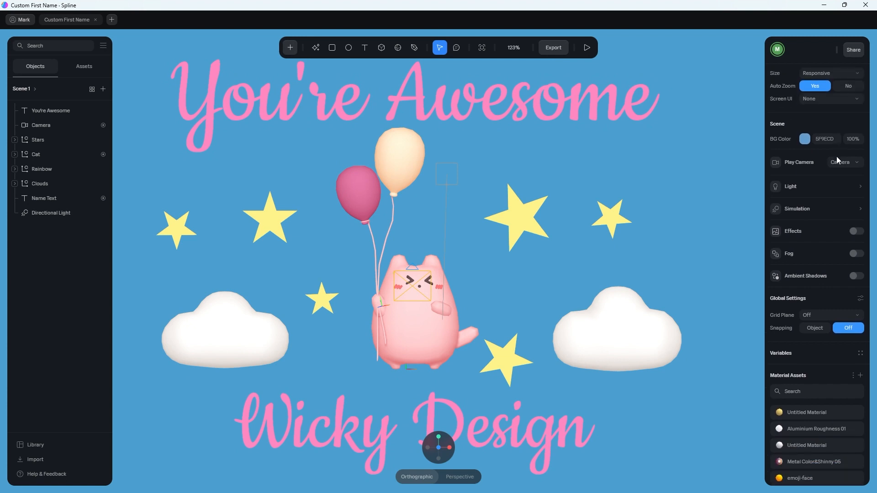
{"action": "scroll", "coordinate": [837, 156], "scroll_direction": "down", "scroll_amount": 3}
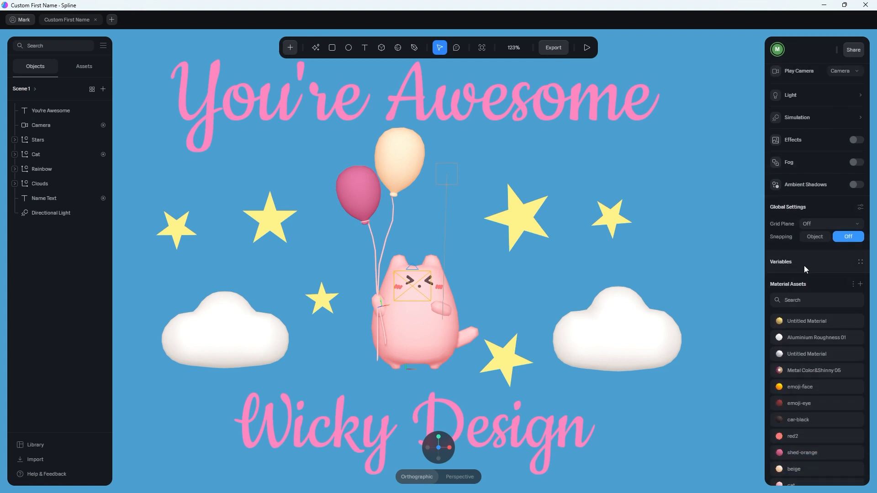
{"action": "left_click", "coordinate": [860, 264]}
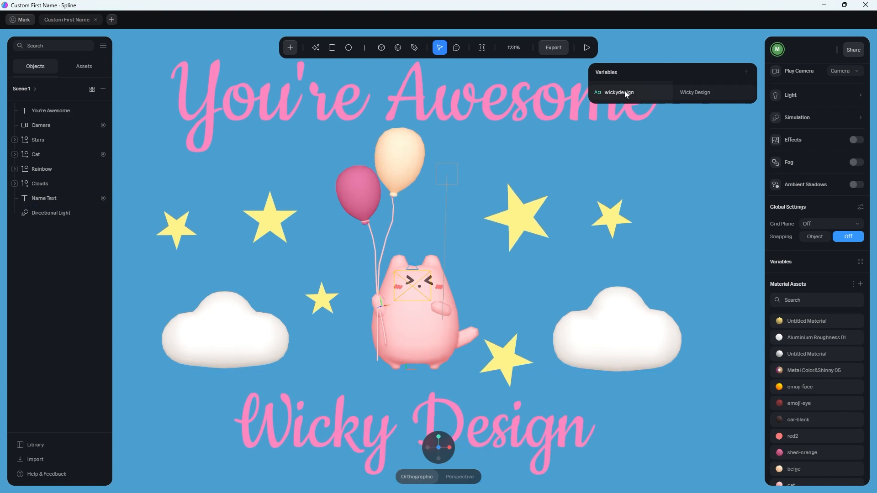
{"action": "left_click", "coordinate": [747, 72]}
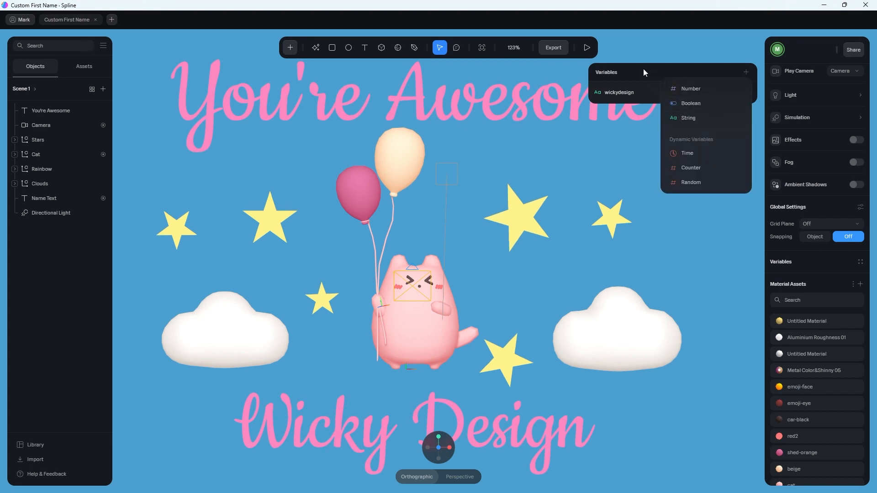
{"action": "left_click", "coordinate": [260, 443]}
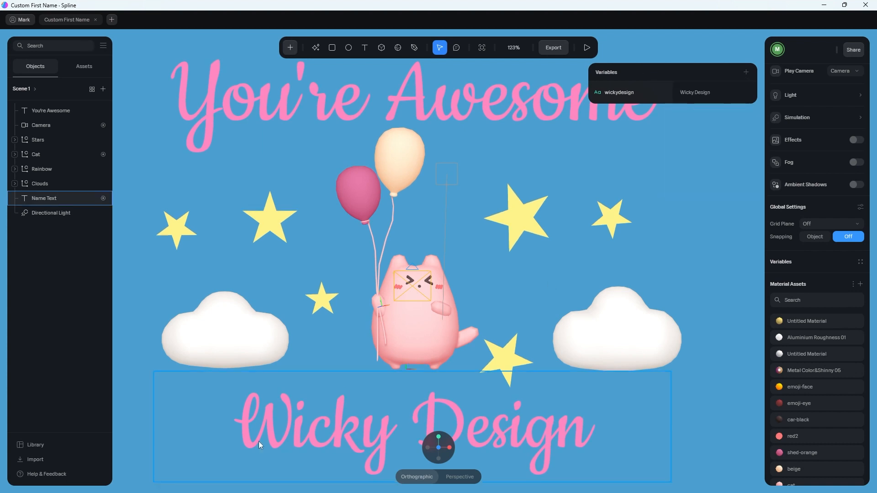
{"action": "left_click", "coordinate": [746, 72]}
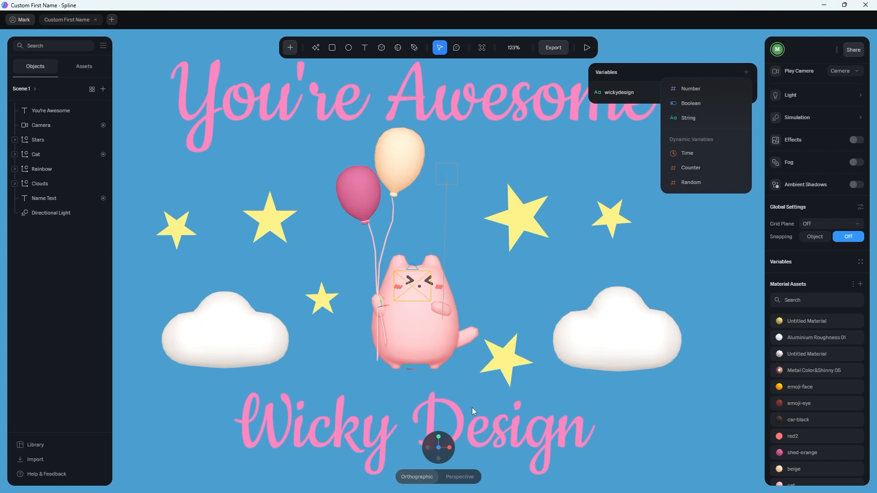
{"action": "left_click", "coordinate": [641, 67]}
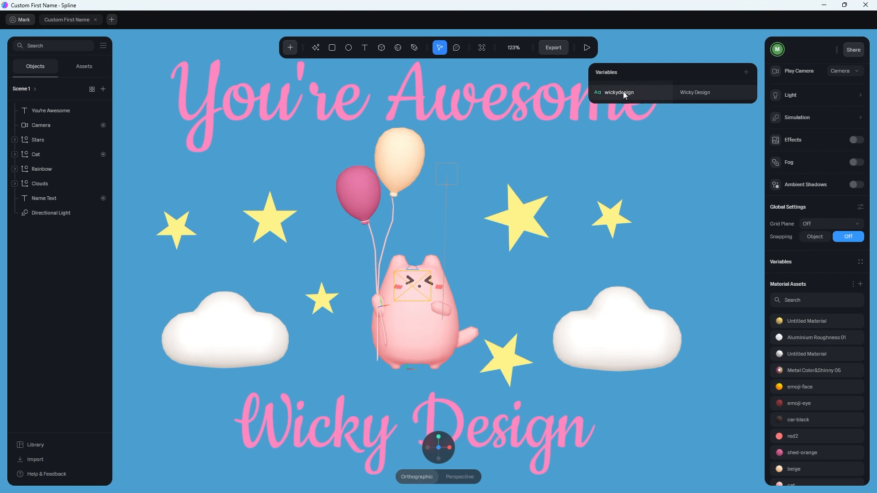
- Inspect the name and the default value of the scene's existing string variable
{"action": "double_click", "coordinate": [628, 93]}
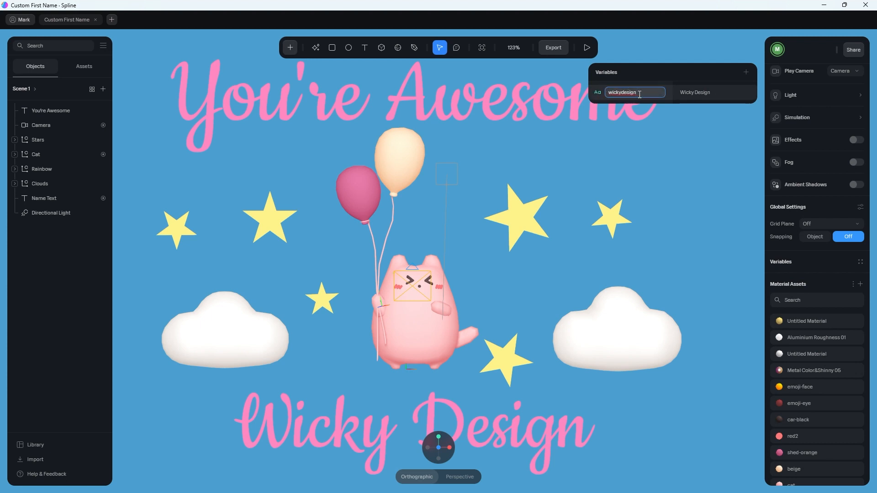
{"action": "left_click_drag", "start_coordinate": [640, 94], "coordinate": [604, 89]}
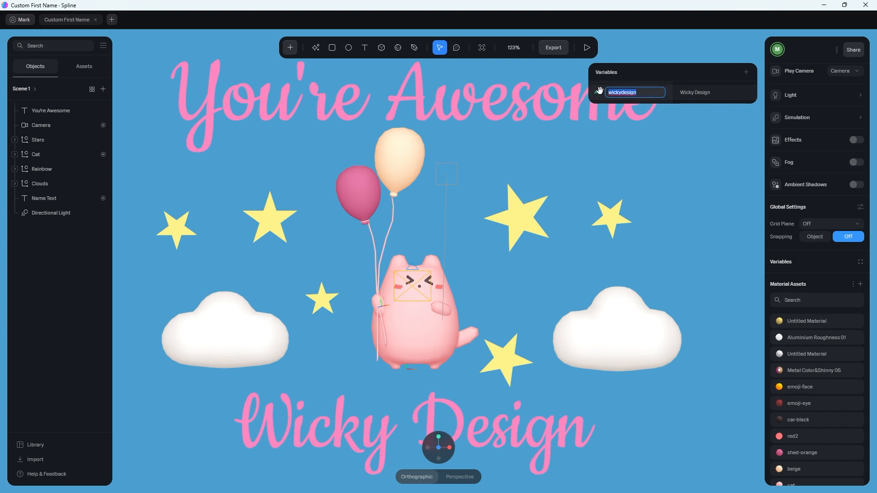
{"action": "left_click", "coordinate": [714, 93]}
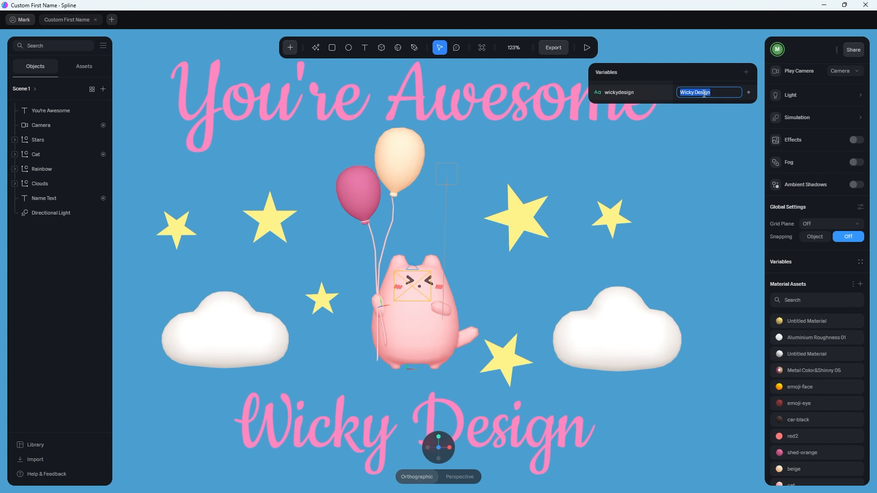
- Select the Name Text object and check which variable is linked to its text content
{"action": "left_click", "coordinate": [302, 414]}
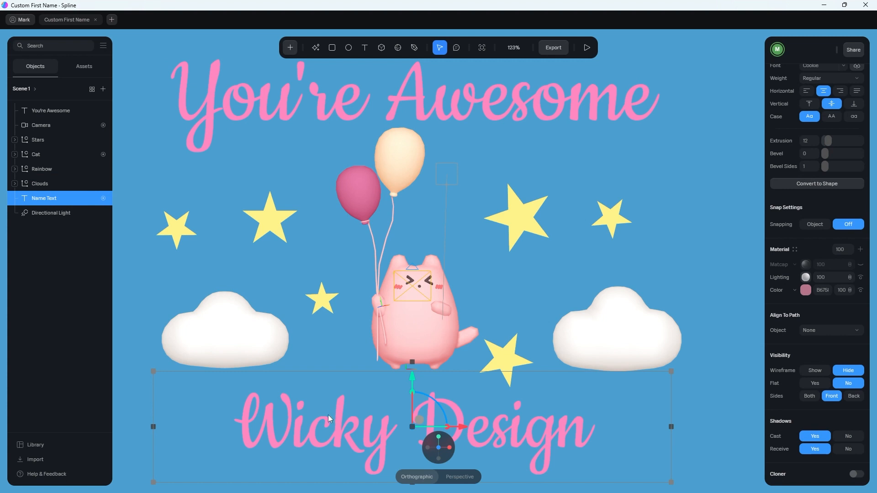
{"action": "scroll", "coordinate": [812, 237], "scroll_direction": "up", "scroll_amount": 5}
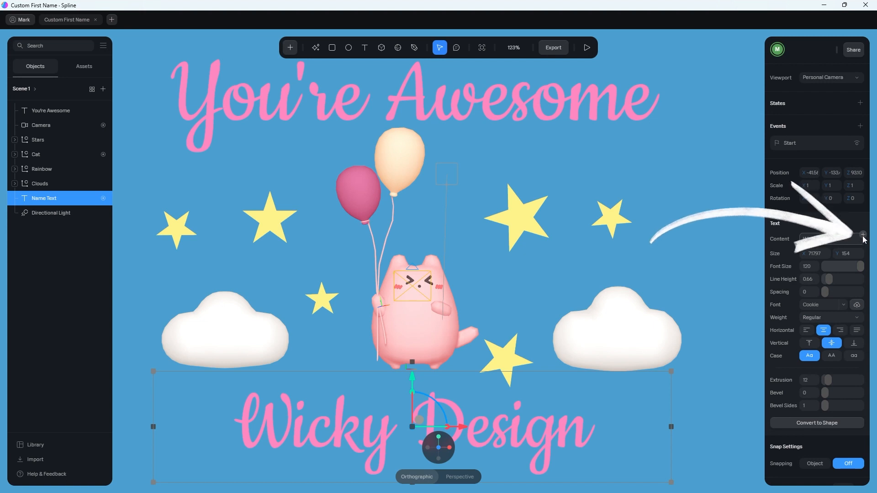
{"action": "left_click", "coordinate": [863, 235]}
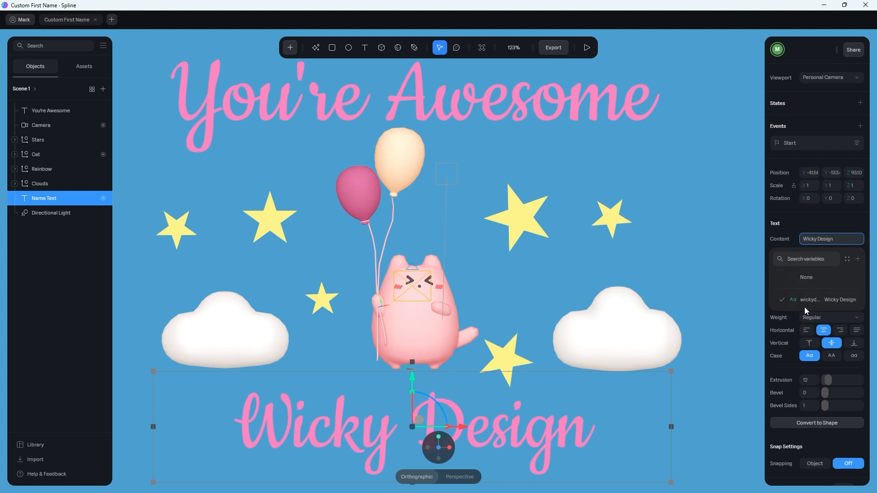
{"action": "left_click", "coordinate": [786, 239]}
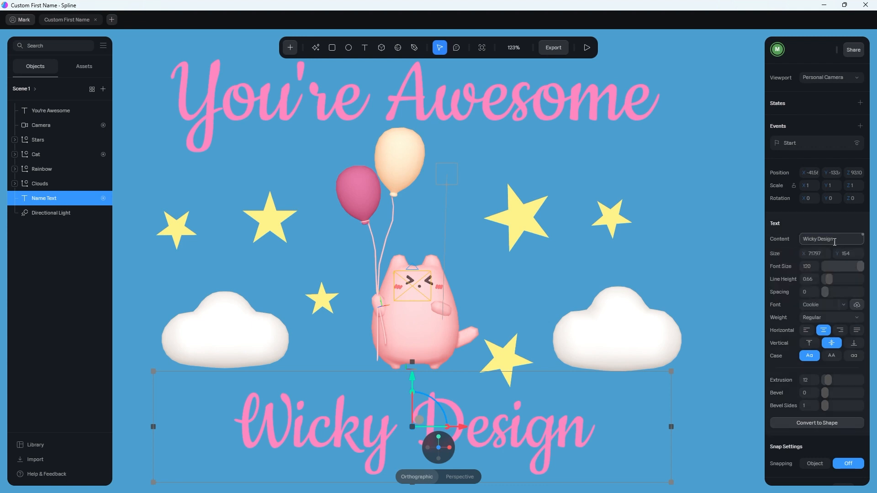
- Update the Vanilla JS code export of the scene and copy its scene link
{"action": "left_click", "coordinate": [554, 51]}
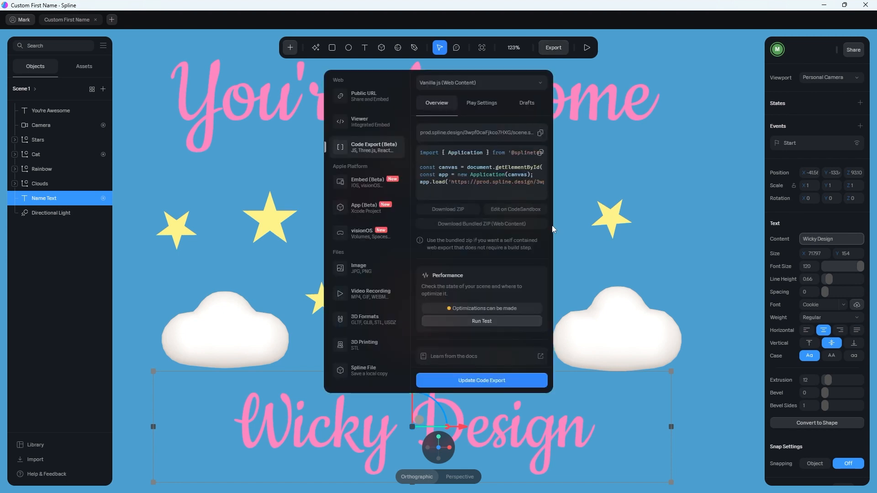
{"action": "left_click", "coordinate": [472, 384]}
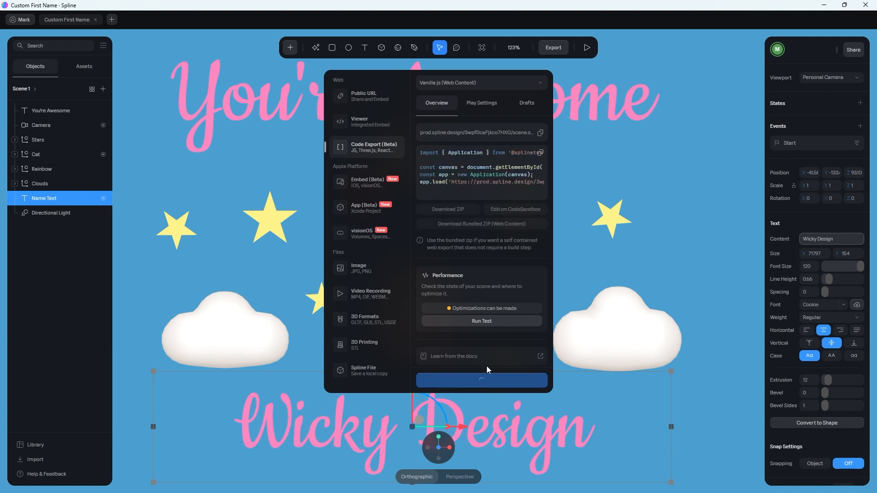
{"action": "left_click", "coordinate": [539, 133]}
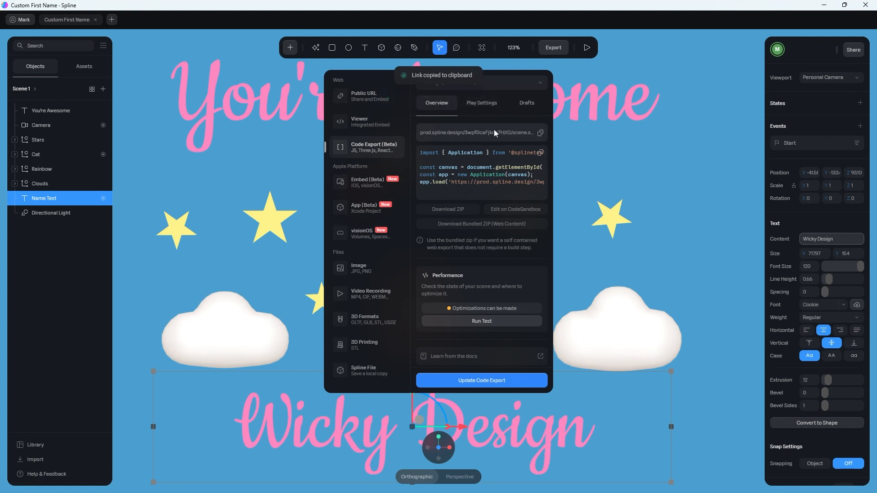
{"action": "left_click_drag", "start_coordinate": [461, 132], "coordinate": [515, 133]}
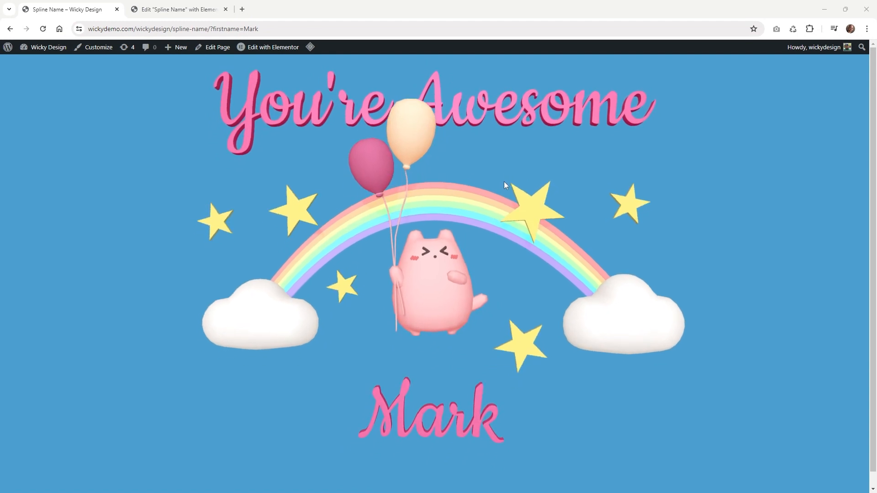
- In Chrome, examine the page slug in the Spline Name page's address and switch to its Elementor editor
{"action": "left_click", "coordinate": [195, 30]}
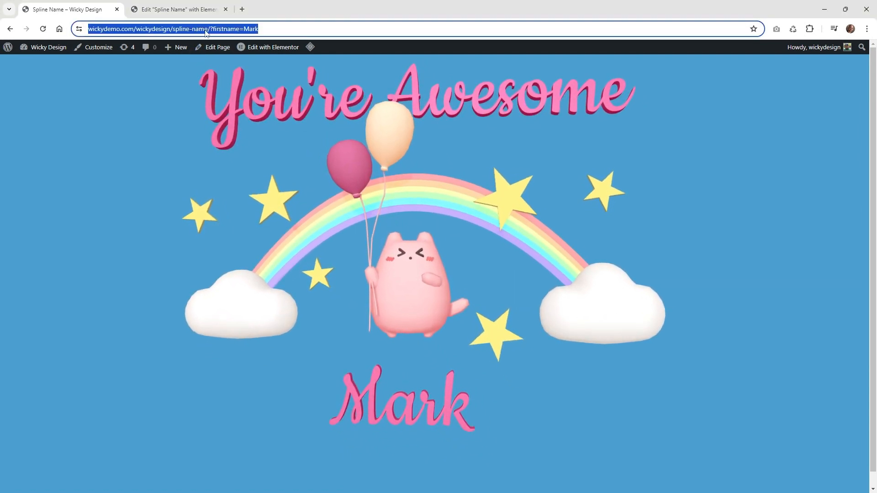
{"action": "left_click_drag", "start_coordinate": [194, 29], "coordinate": [228, 30]}
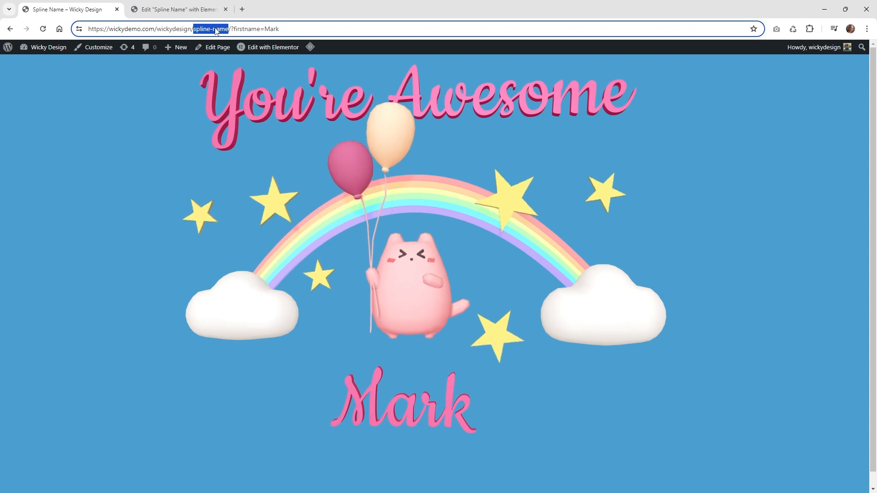
{"action": "left_click", "coordinate": [192, 11]}
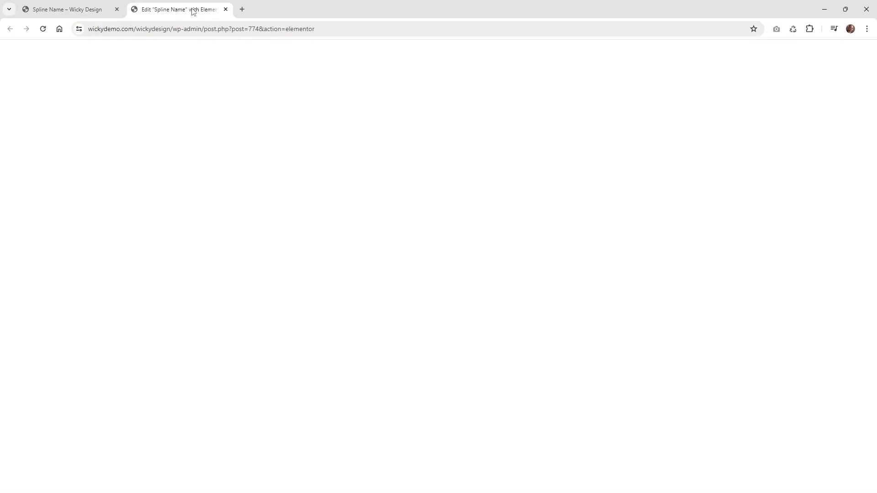
- Examine the canvas tag, module script tag and runtime.js import address in the HTML widget's code
{"action": "left_click_drag", "start_coordinate": [300, 146], "coordinate": [223, 150]}
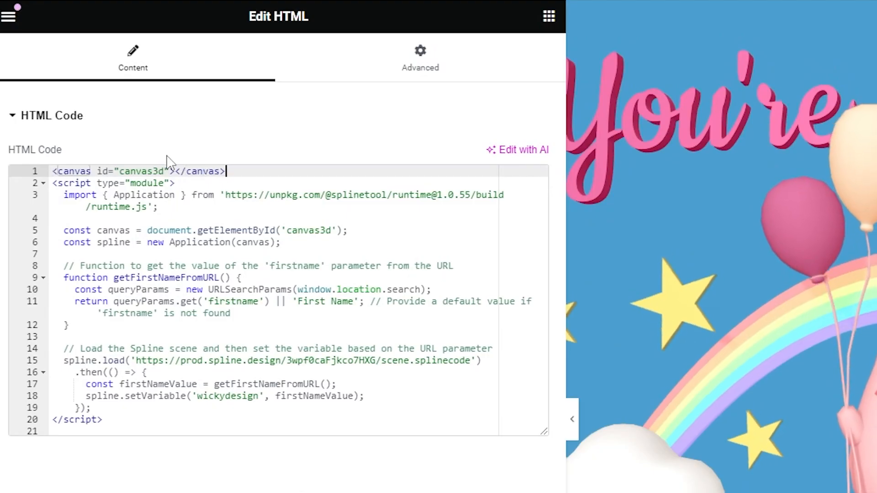
{"action": "left_click_drag", "start_coordinate": [227, 171], "coordinate": [52, 172]}
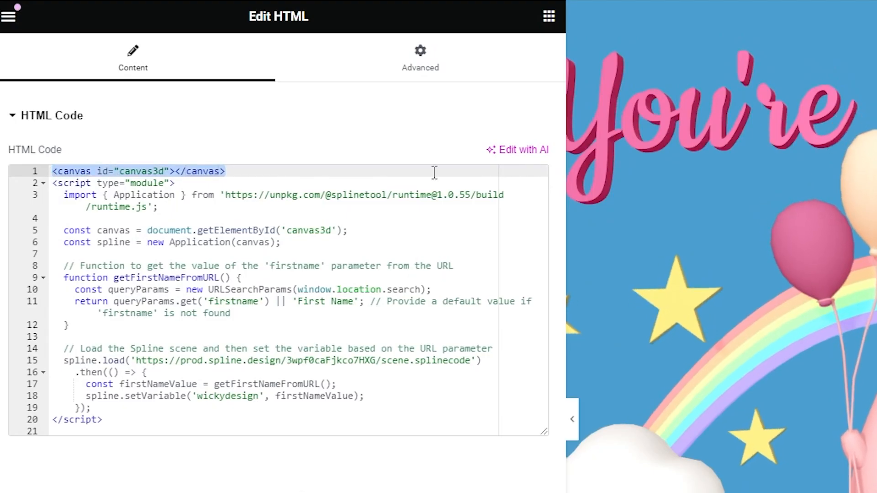
{"action": "left_click", "coordinate": [130, 185]}
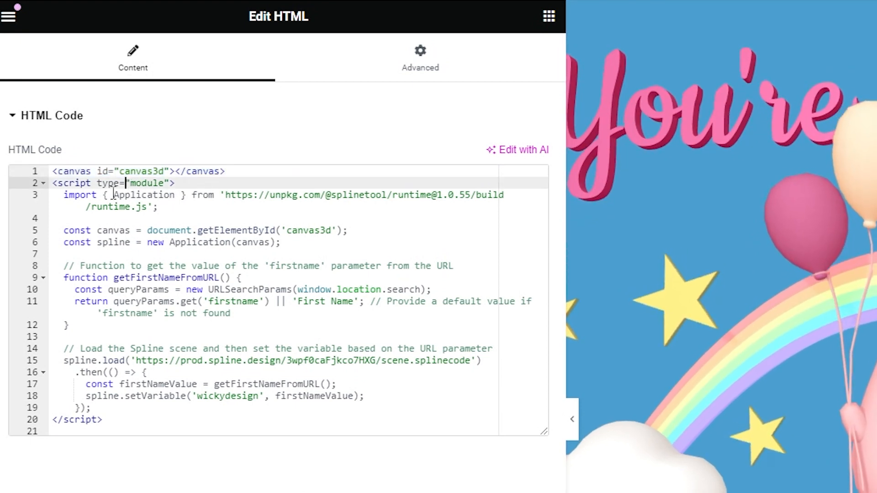
{"action": "left_click", "coordinate": [265, 195]}
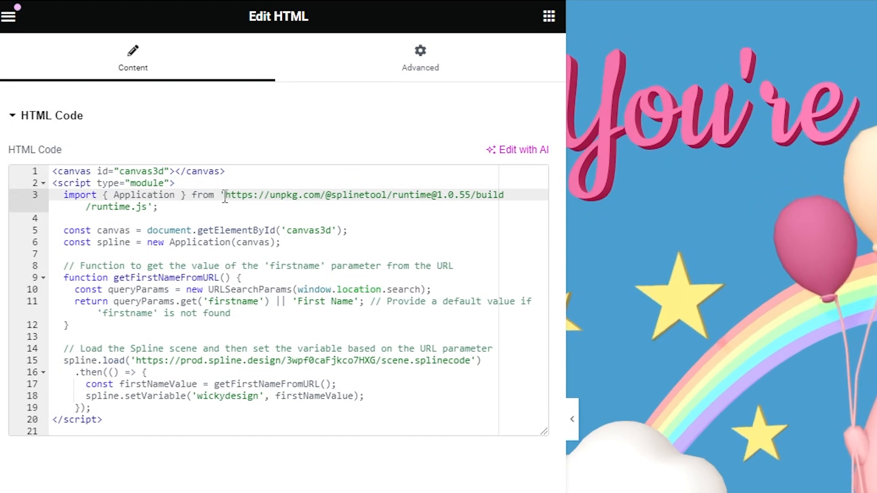
{"action": "left_click_drag", "start_coordinate": [225, 195], "coordinate": [148, 207]}
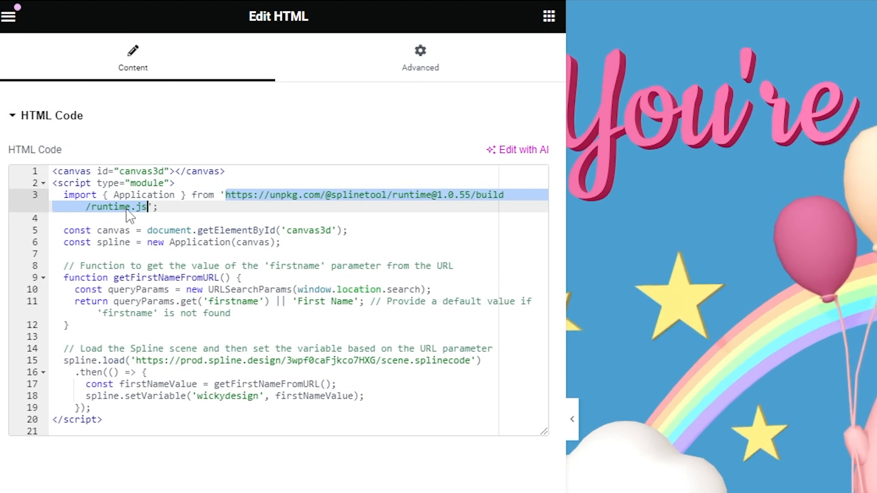
{"action": "left_click", "coordinate": [131, 209]}
{"action": "left_click_drag", "start_coordinate": [94, 207], "coordinate": [148, 212]}
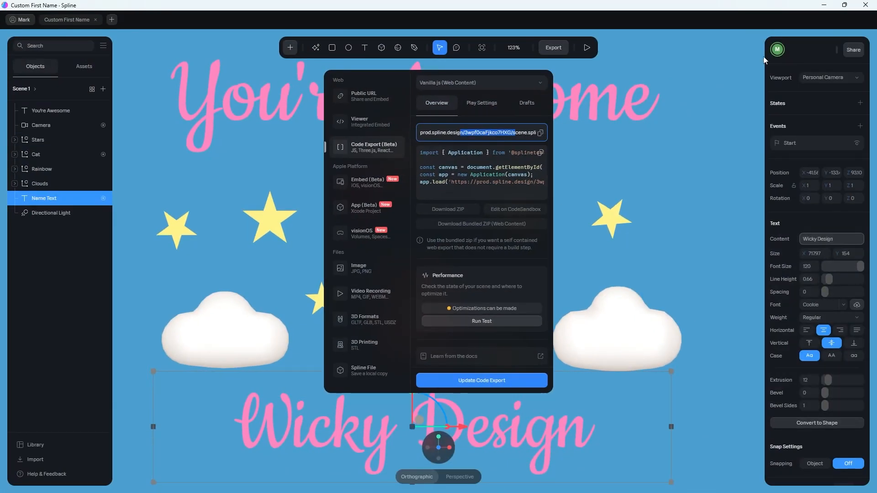
{"action": "left_click", "coordinate": [824, 6]}
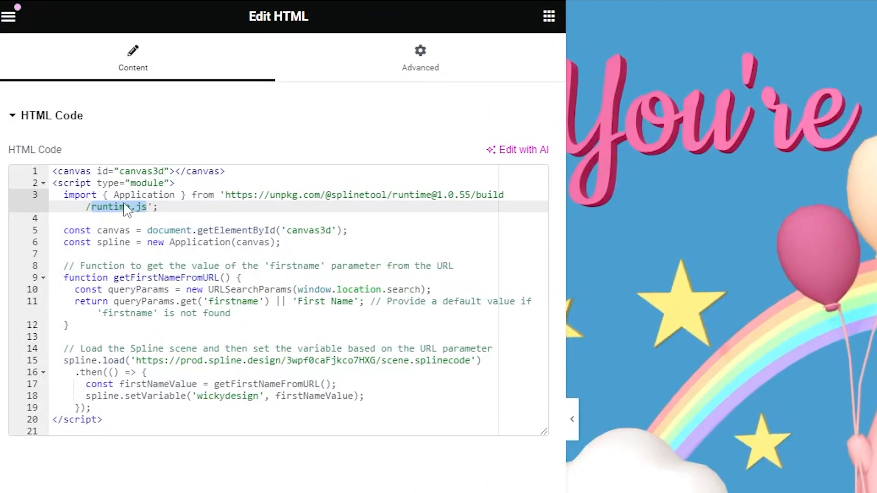
{"action": "left_click", "coordinate": [125, 206]}
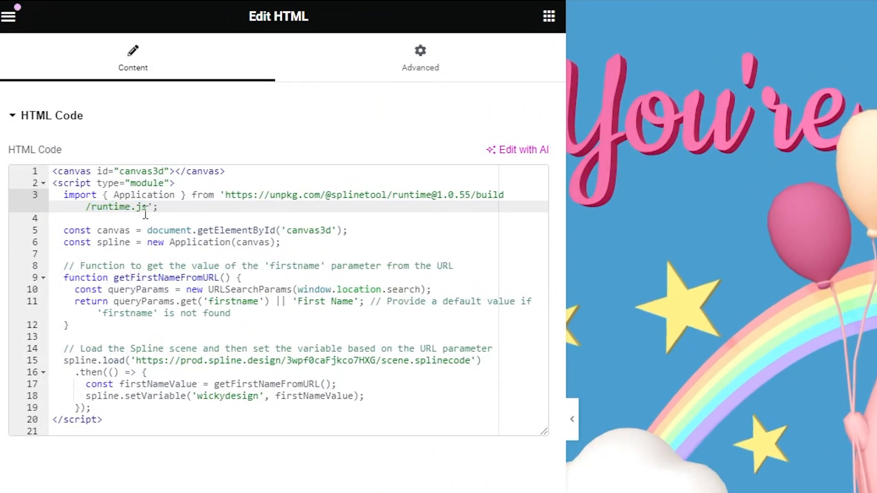
- Examine the canvas and spline constants and the getFirstNameFromURL function in the HTML code
{"action": "left_click", "coordinate": [179, 234]}
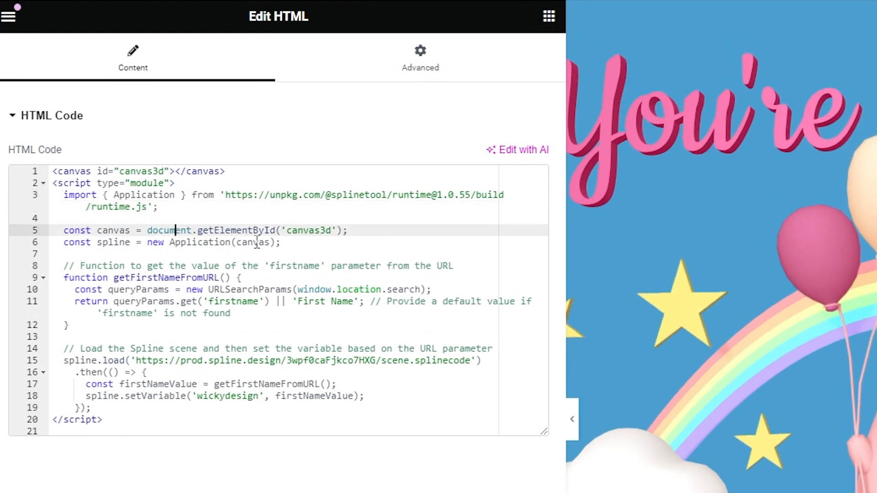
{"action": "left_click_drag", "start_coordinate": [280, 243], "coordinate": [63, 230]}
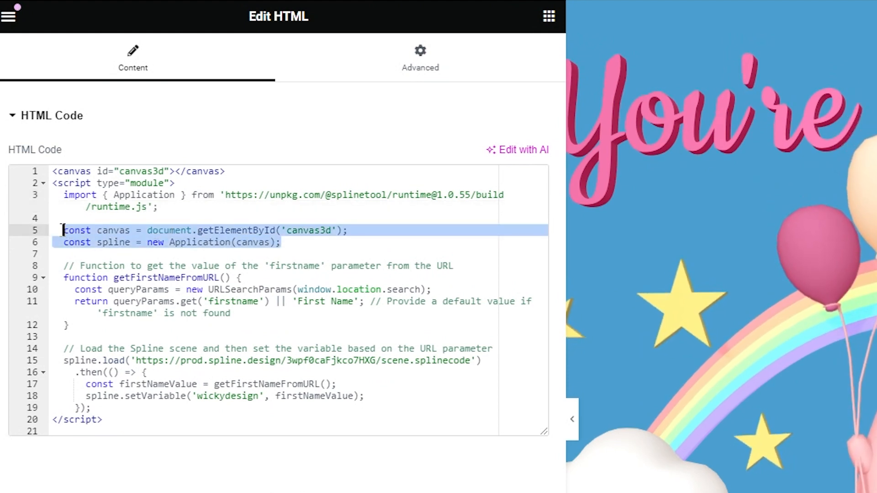
{"action": "left_click", "coordinate": [236, 230]}
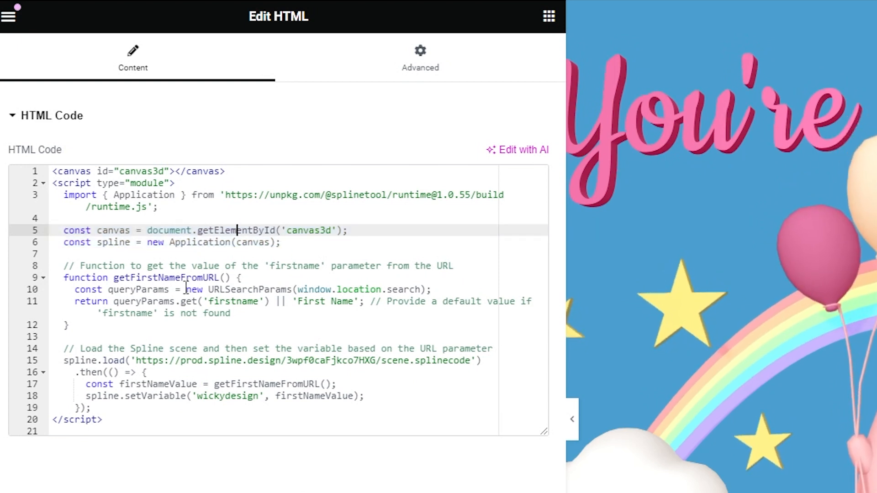
{"action": "left_click", "coordinate": [162, 277]}
{"action": "left_click", "coordinate": [287, 290]}
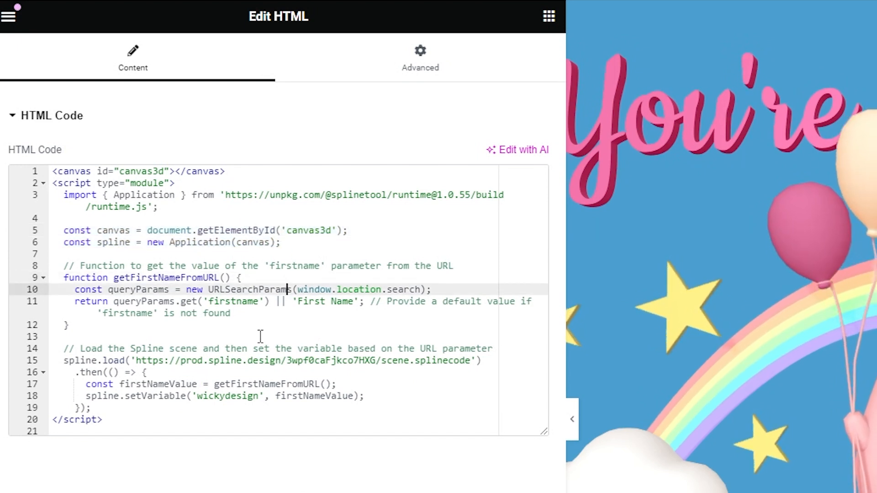
{"action": "left_click", "coordinate": [86, 278]}
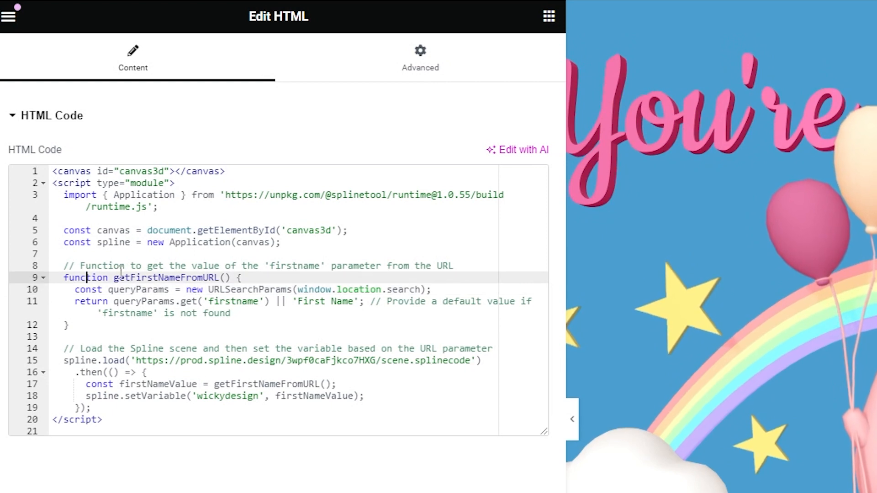
- Examine how the function's queryParams and return lines read the firstname parameter from the page address
{"action": "left_click", "coordinate": [144, 266]}
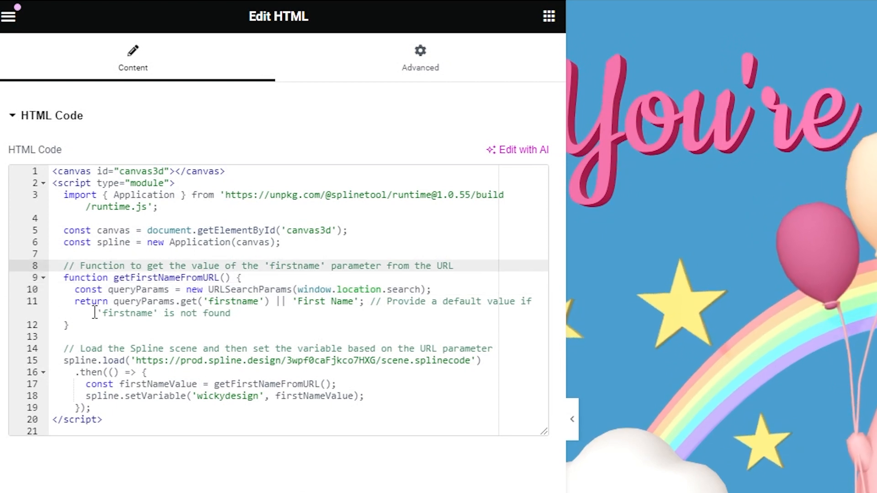
{"action": "left_click_drag", "start_coordinate": [68, 325], "coordinate": [46, 264]}
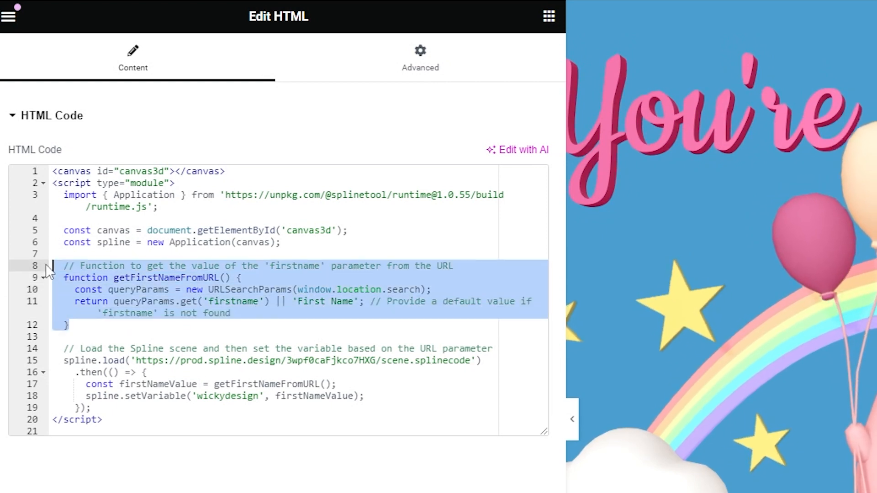
{"action": "left_click", "coordinate": [187, 301]}
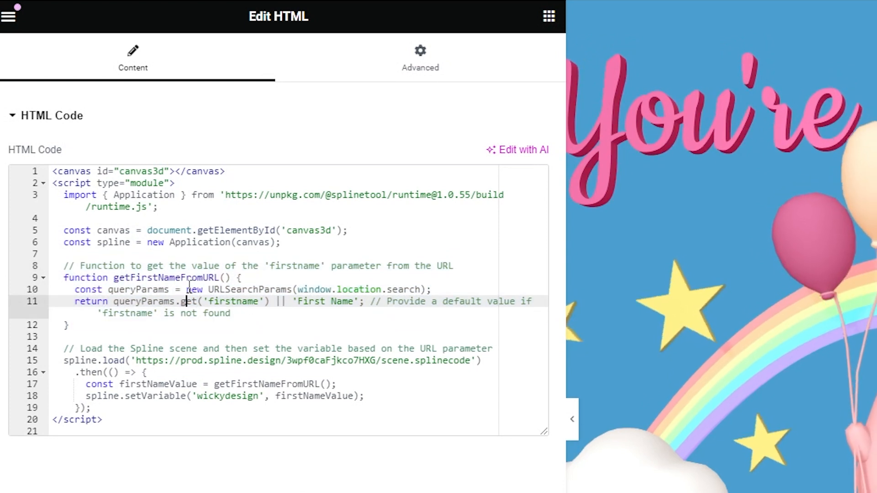
{"action": "left_click", "coordinate": [232, 302]}
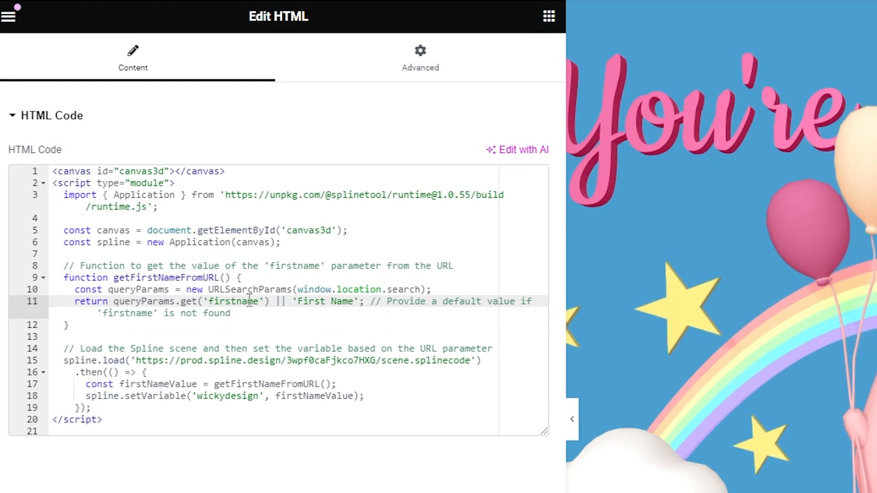
{"action": "left_click_drag", "start_coordinate": [260, 303], "coordinate": [210, 302]}
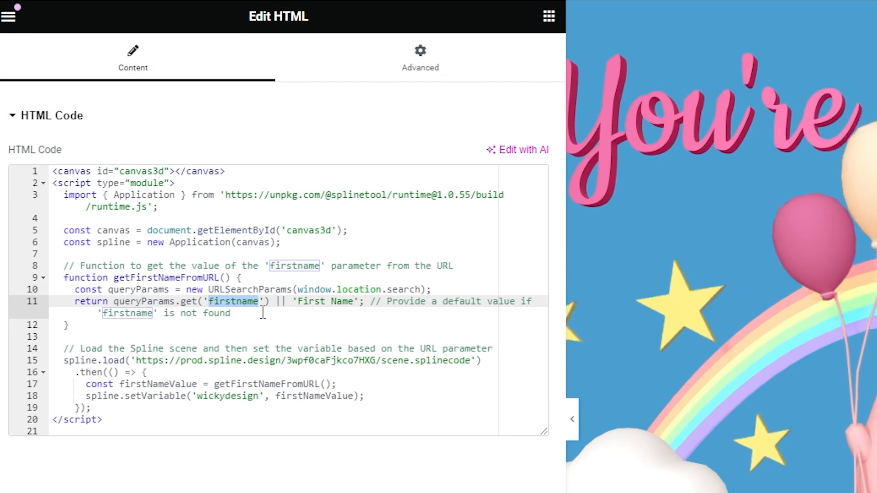
{"action": "left_click", "coordinate": [281, 302]}
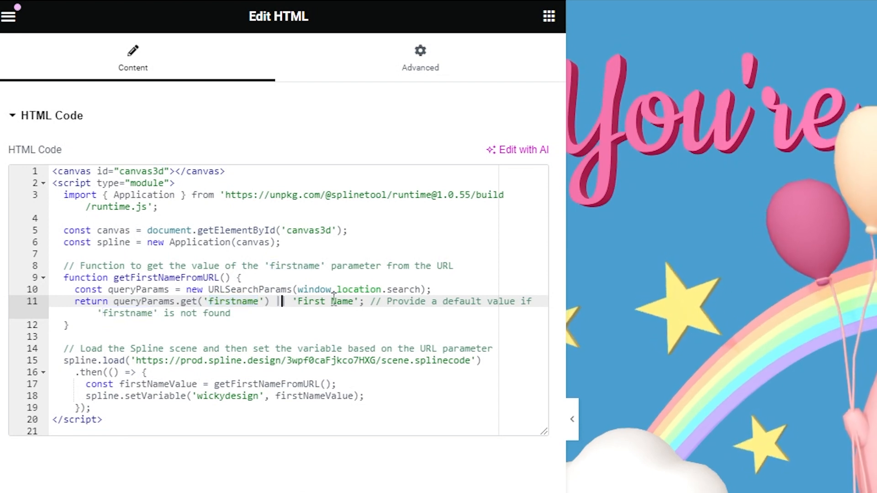
{"action": "left_click", "coordinate": [333, 290]}
- Try "First Name2" as the fallback text in the return line, then restore it to "First Name"
{"action": "left_click", "coordinate": [350, 302]}
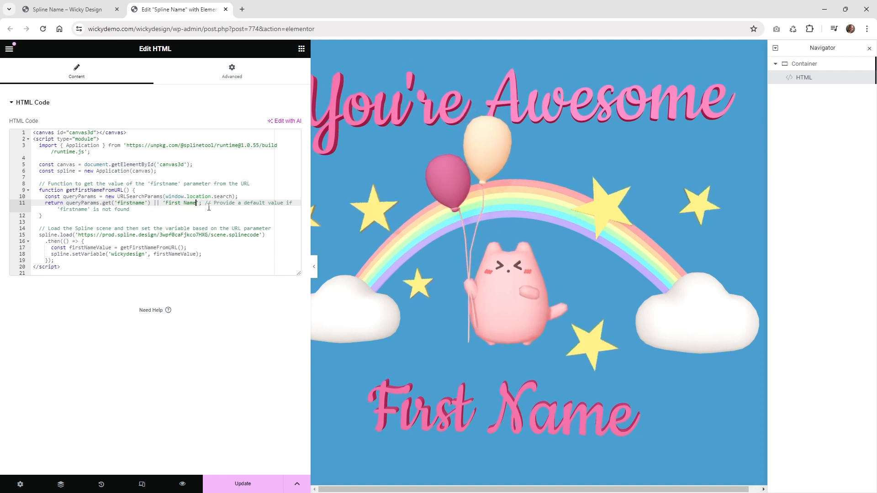
{"action": "type", "text": "2"}
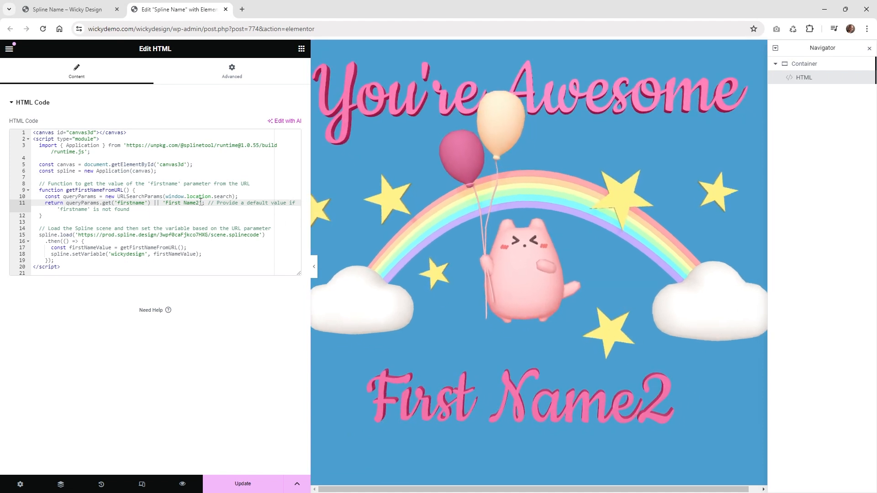
{"action": "key", "text": "BackSpace"}
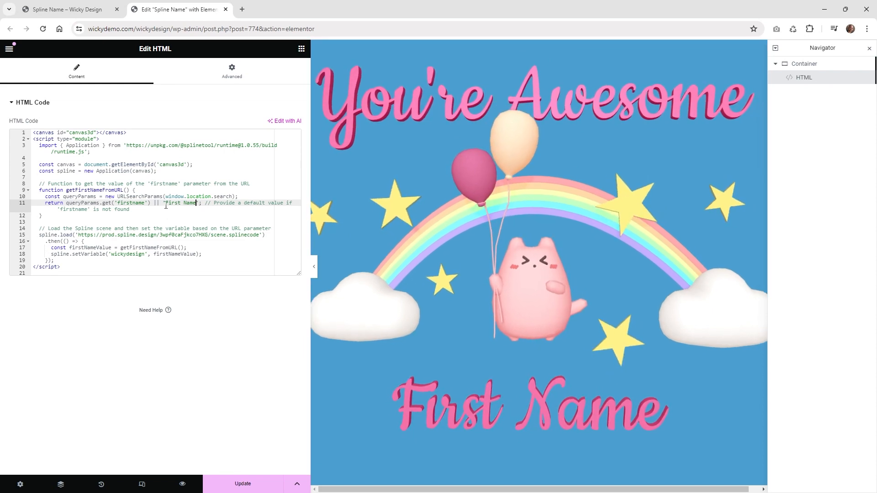
{"action": "left_click_drag", "start_coordinate": [165, 203], "coordinate": [198, 204]}
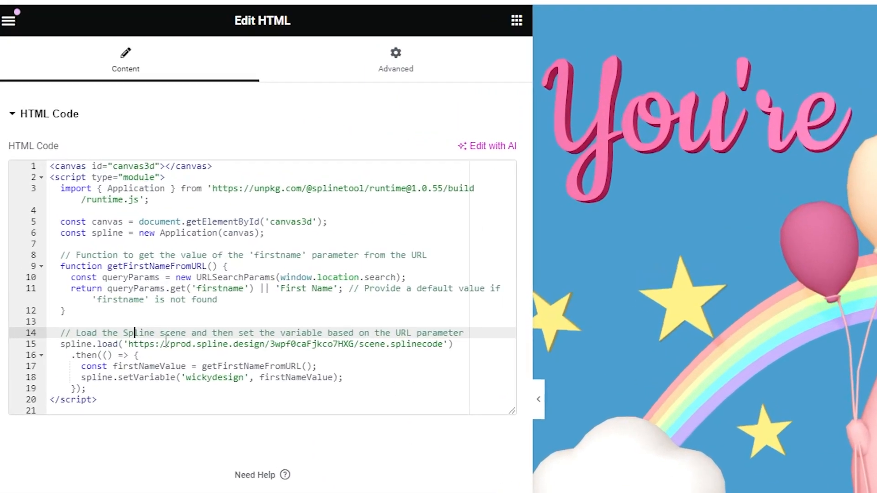
- Examine the scene link in spline.load and the wickydesign and firstNameValue arguments of spline.setVariable
{"action": "left_click", "coordinate": [81, 235]}
{"action": "left_click_drag", "start_coordinate": [135, 360], "coordinate": [472, 364]}
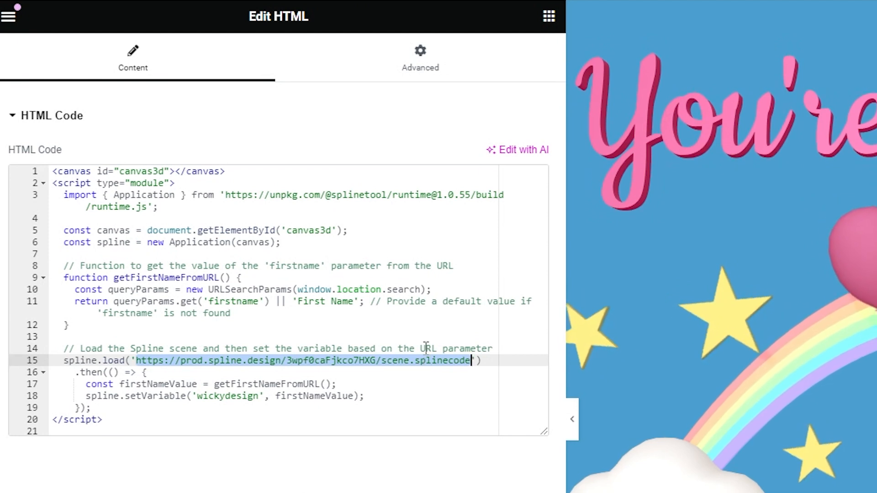
{"action": "left_click", "coordinate": [132, 385]}
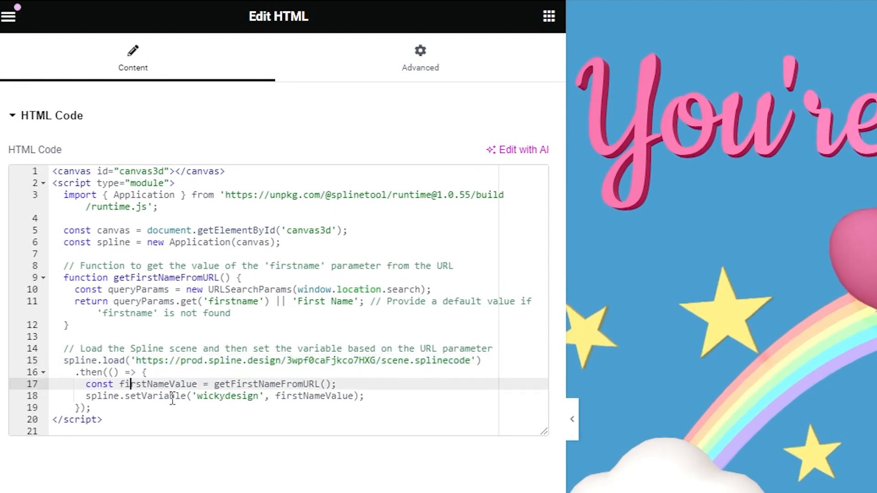
{"action": "left_click", "coordinate": [226, 396]}
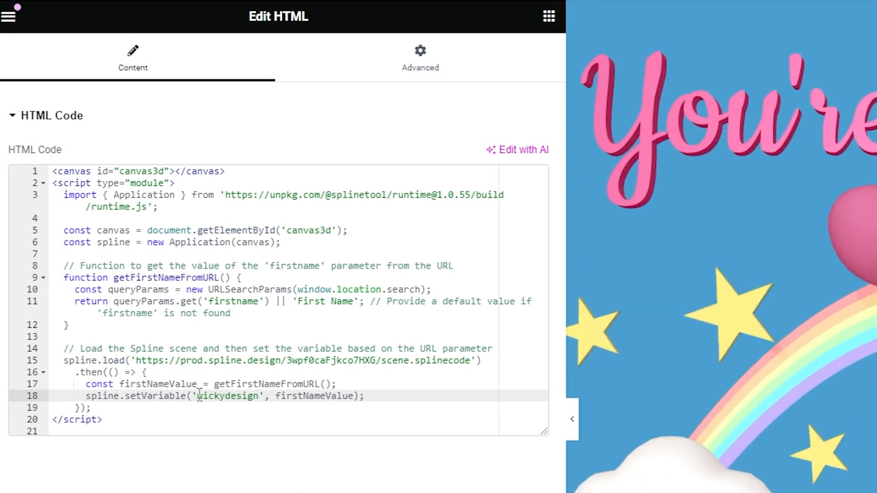
{"action": "left_click_drag", "start_coordinate": [197, 395], "coordinate": [260, 398]}
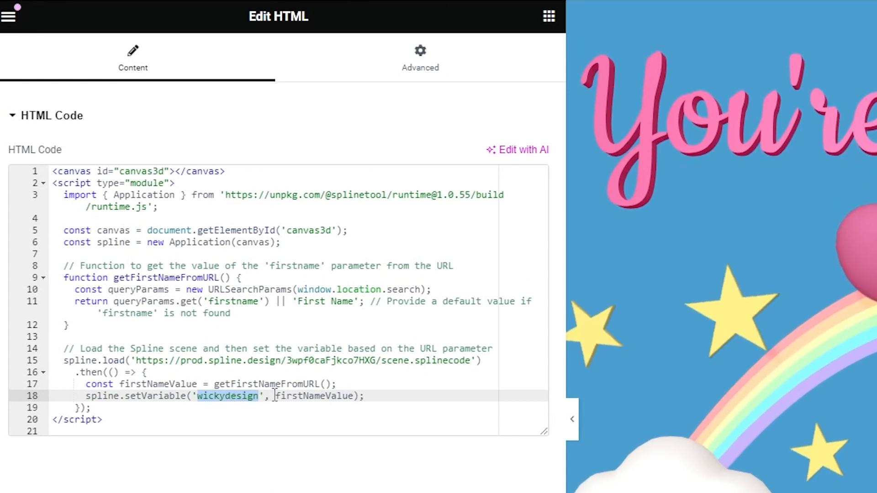
{"action": "left_click_drag", "start_coordinate": [278, 396], "coordinate": [354, 396]}
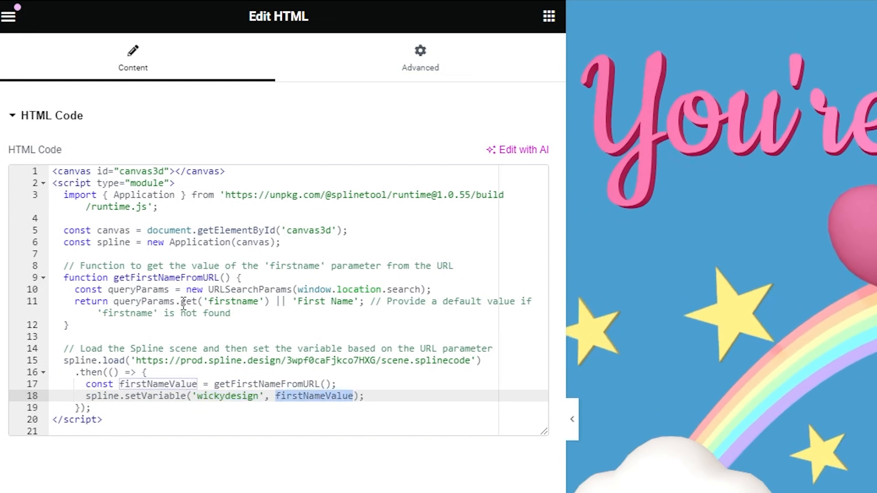
- Review the code's customizable values: the Spline variable name, the scene link and the firstname URL parameter
{"action": "left_click", "coordinate": [321, 417]}
{"action": "left_click", "coordinate": [227, 396]}
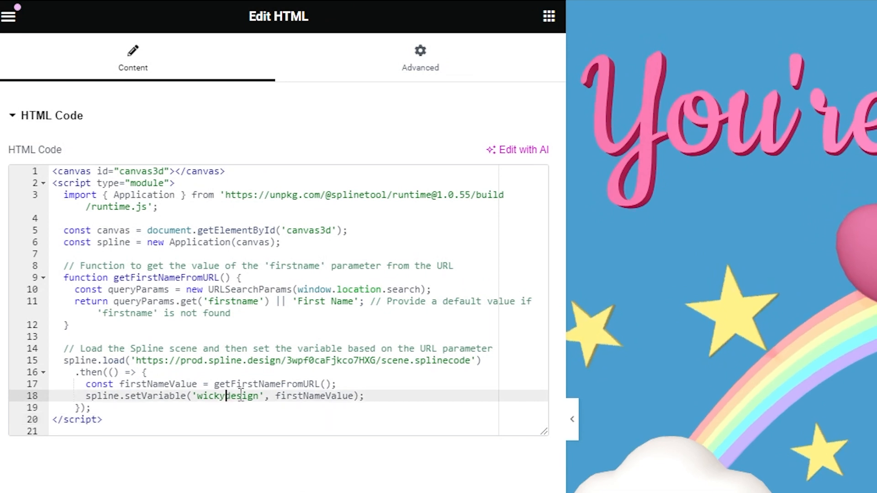
{"action": "left_click", "coordinate": [259, 397]}
{"action": "left_click_drag", "start_coordinate": [258, 401], "coordinate": [197, 401]}
{"action": "left_click_drag", "start_coordinate": [136, 361], "coordinate": [471, 364]}
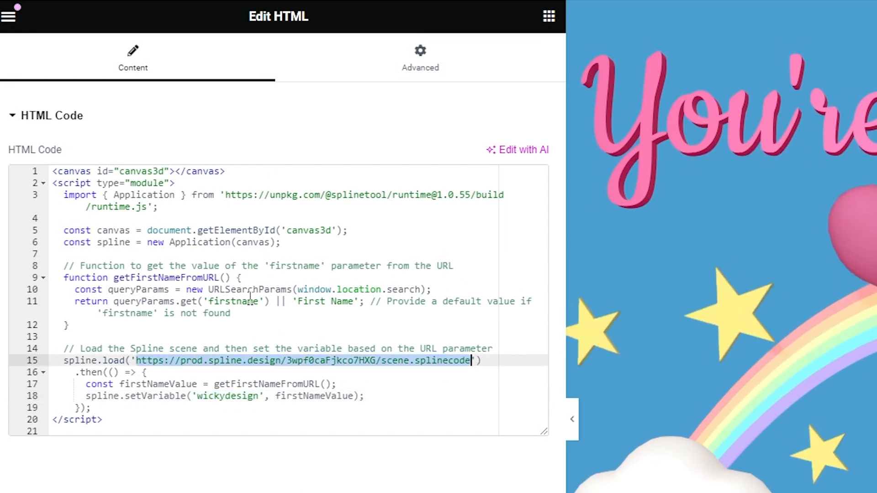
{"action": "left_click_drag", "start_coordinate": [259, 302], "coordinate": [211, 304]}
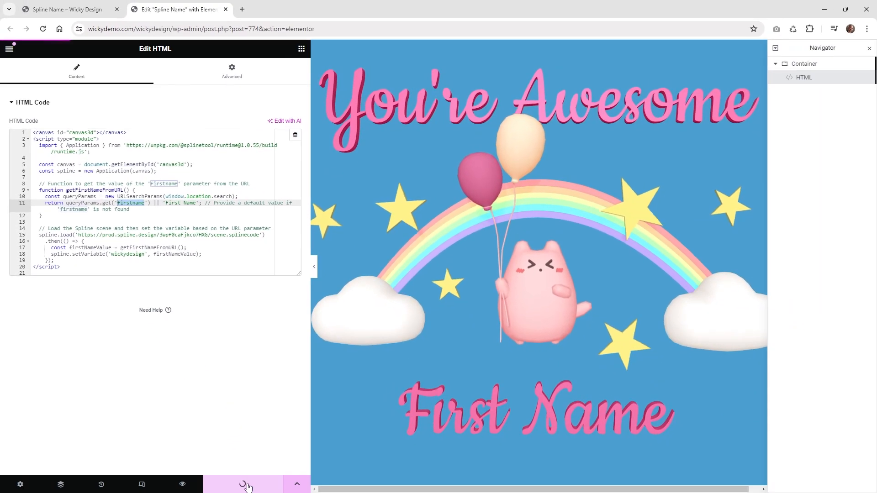
- Save the Spline Name page and copy its address from the page preview
{"action": "left_click", "coordinate": [238, 488]}
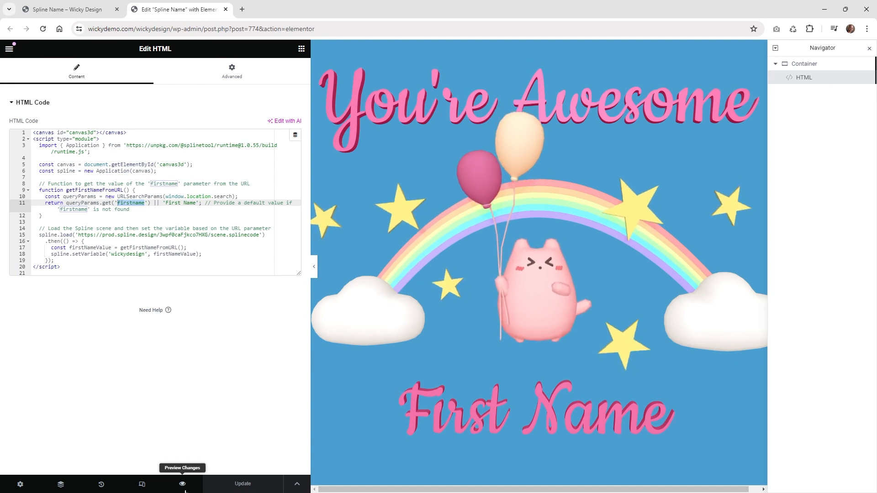
{"action": "left_click", "coordinate": [183, 485]}
{"action": "left_click", "coordinate": [284, 27]}
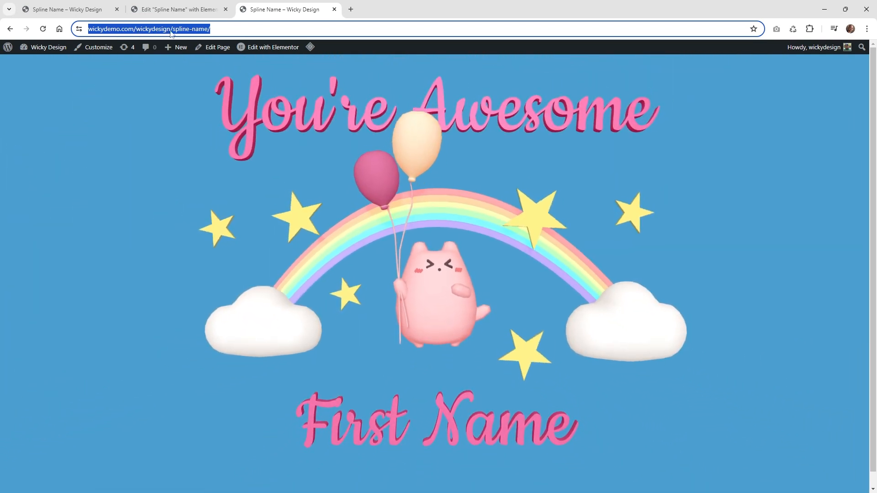
{"action": "key", "text": "Return"}
{"action": "right_click", "coordinate": [207, 30]}
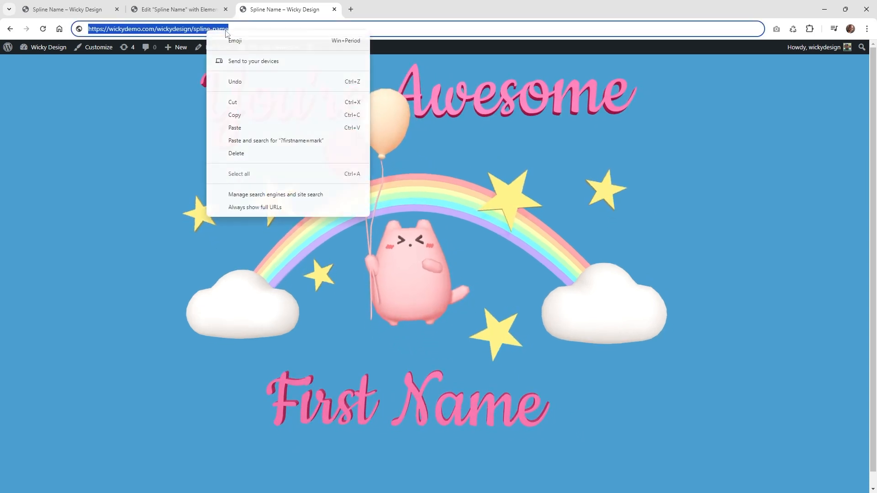
{"action": "left_click", "coordinate": [263, 115]}
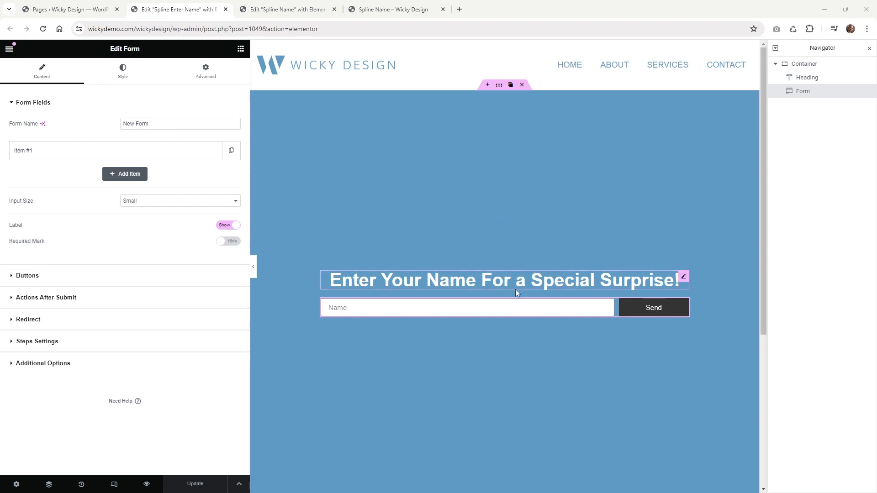
- On the Spline Enter Name page, examine the form's Name field settings, including its ID and shortcode
{"action": "left_click", "coordinate": [393, 9]}
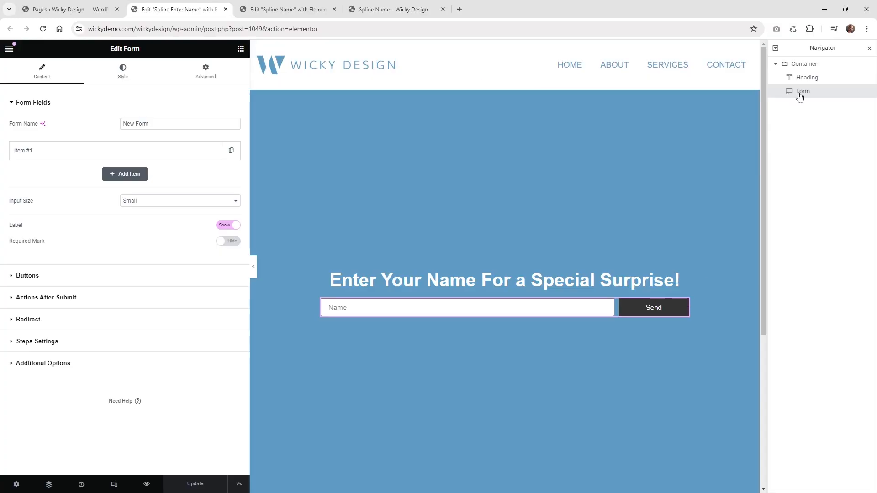
{"action": "left_click", "coordinate": [103, 152]}
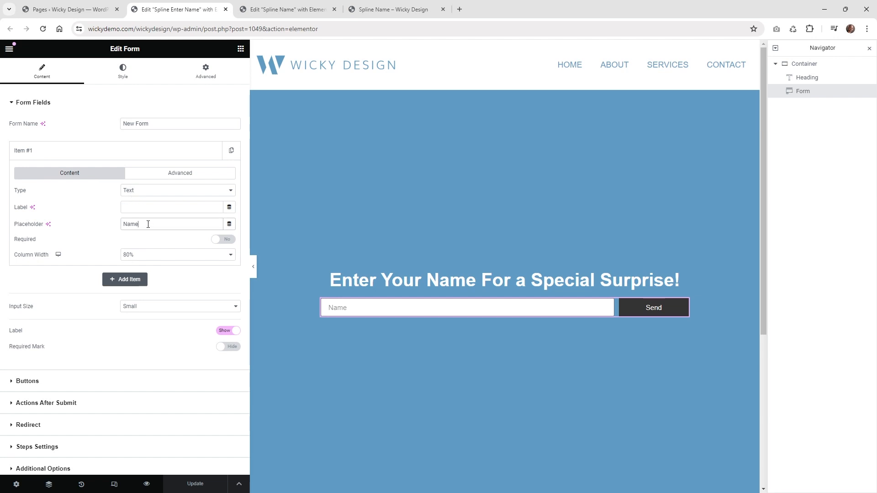
{"action": "left_click", "coordinate": [158, 178]}
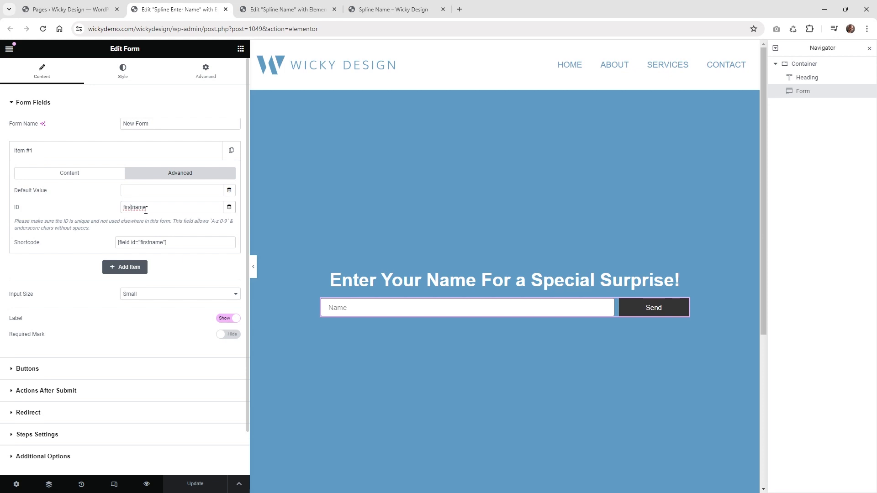
{"action": "left_click", "coordinate": [288, 9]}
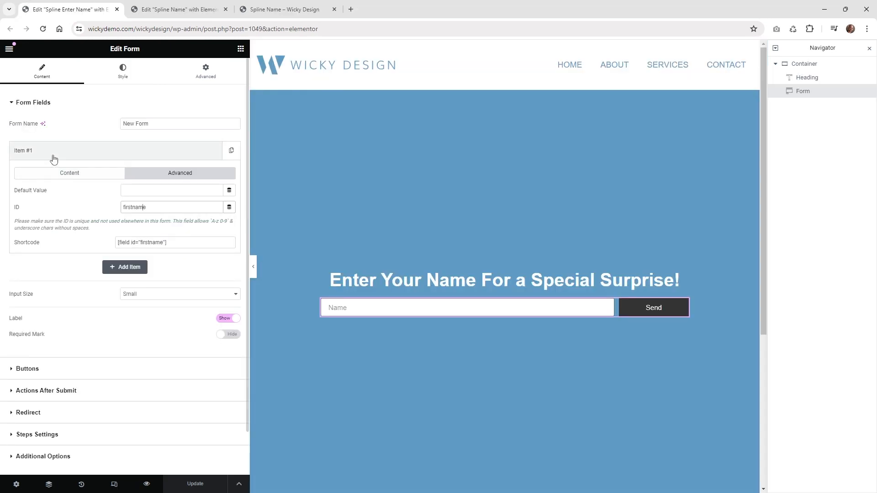
{"action": "left_click", "coordinate": [53, 155]}
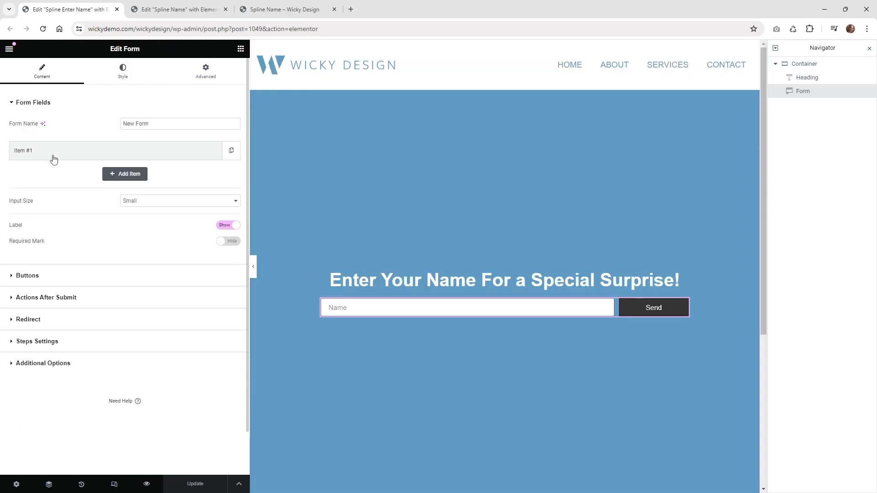
- Examine the form's after-submit Redirect action and the other available actions
{"action": "left_click", "coordinate": [33, 298]}
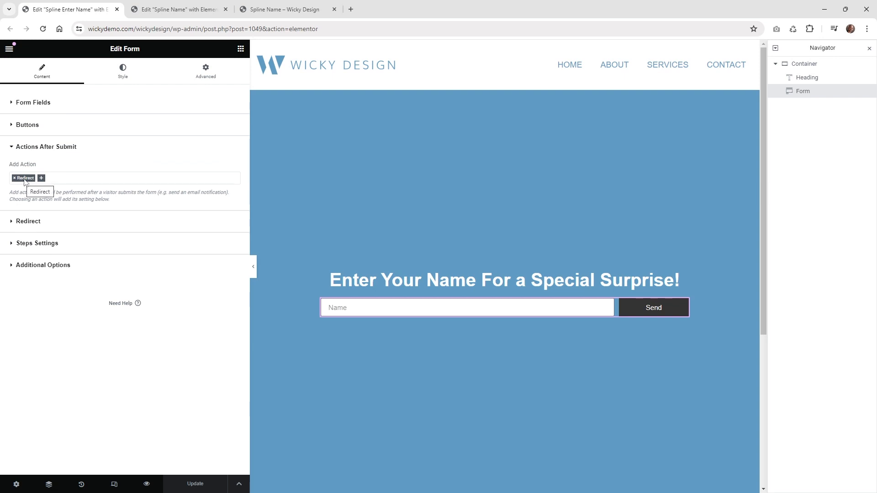
{"action": "left_click", "coordinate": [42, 181]}
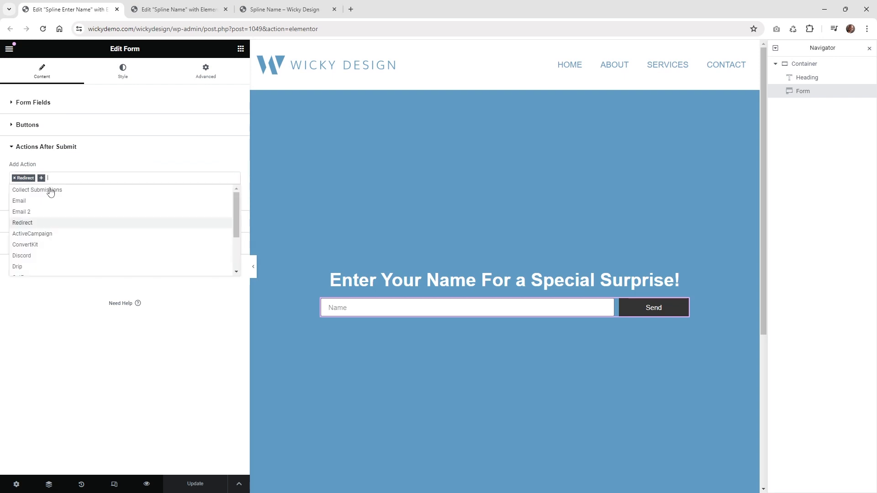
{"action": "left_click", "coordinate": [59, 148]}
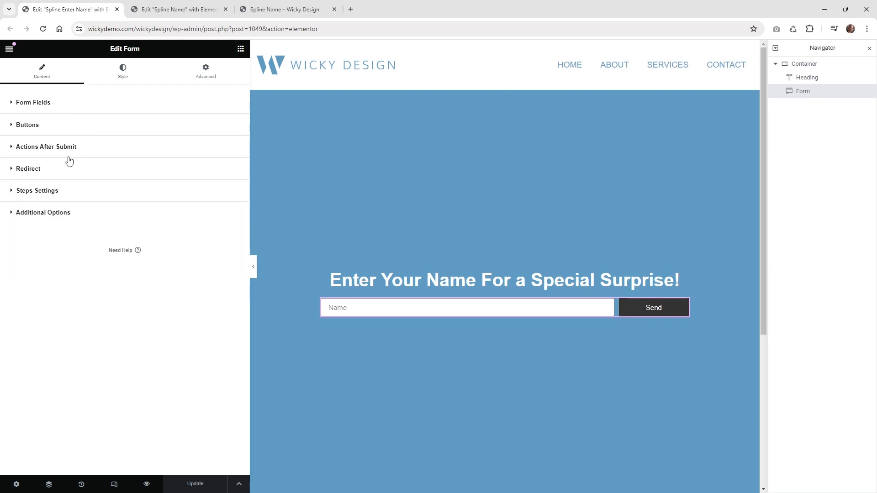
- Examine the form's Redirect To address, covering the spline-name page URL and the appended firstname parameter with its field shortcode
{"action": "left_click", "coordinate": [47, 173]}
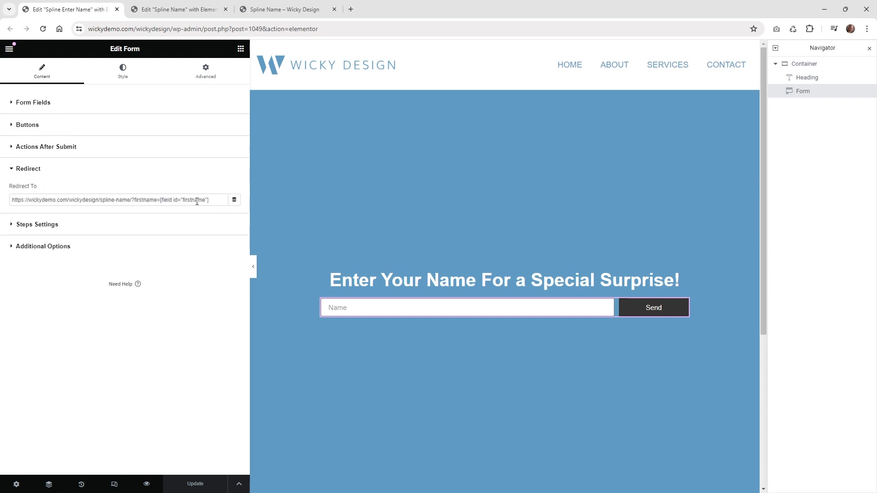
{"action": "left_click", "coordinate": [197, 201]}
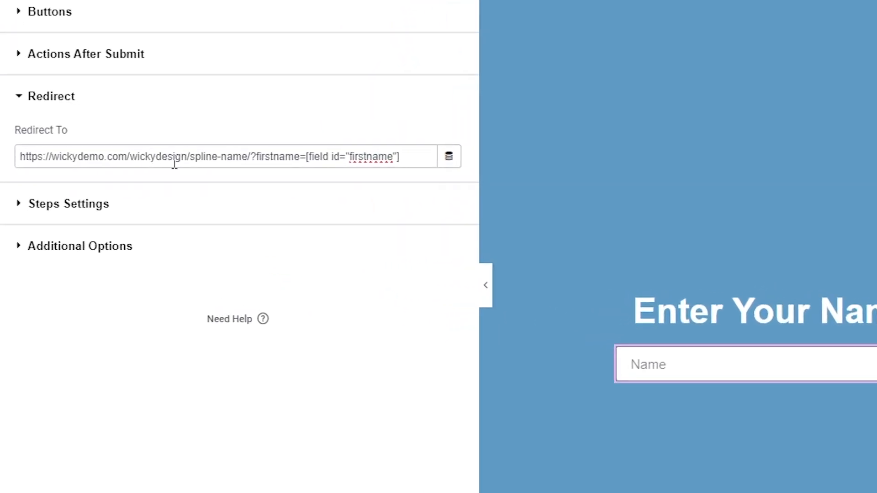
{"action": "left_click_drag", "start_coordinate": [247, 160], "coordinate": [36, 161]}
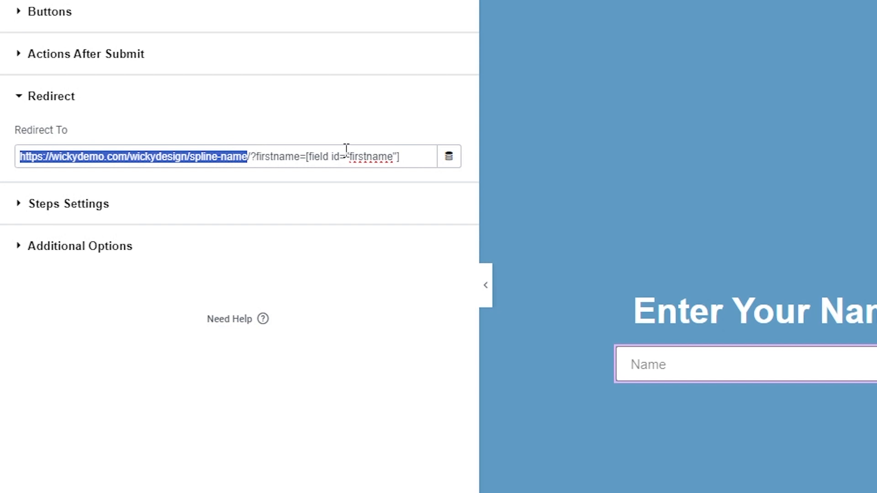
{"action": "left_click_drag", "start_coordinate": [406, 161], "coordinate": [254, 152]}
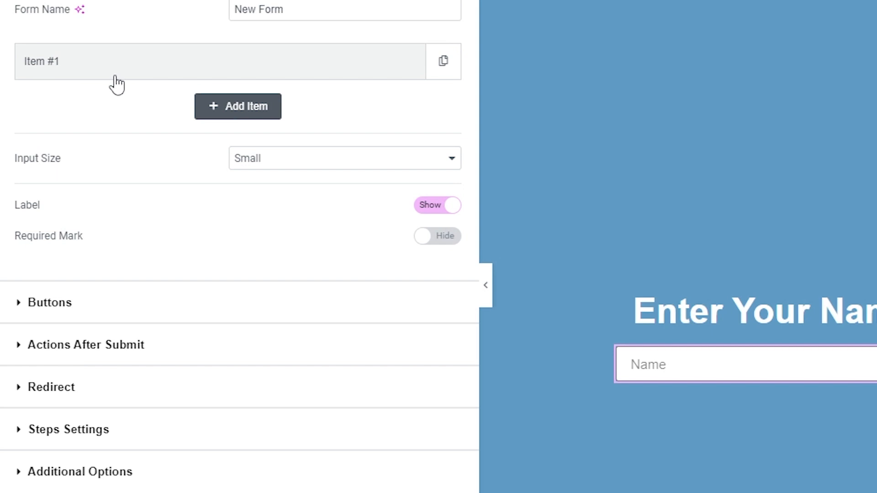
- Compare the Name field's advanced ID and shortcode with the shortcode at the end of the form's redirect address
{"action": "left_click", "coordinate": [114, 76]}
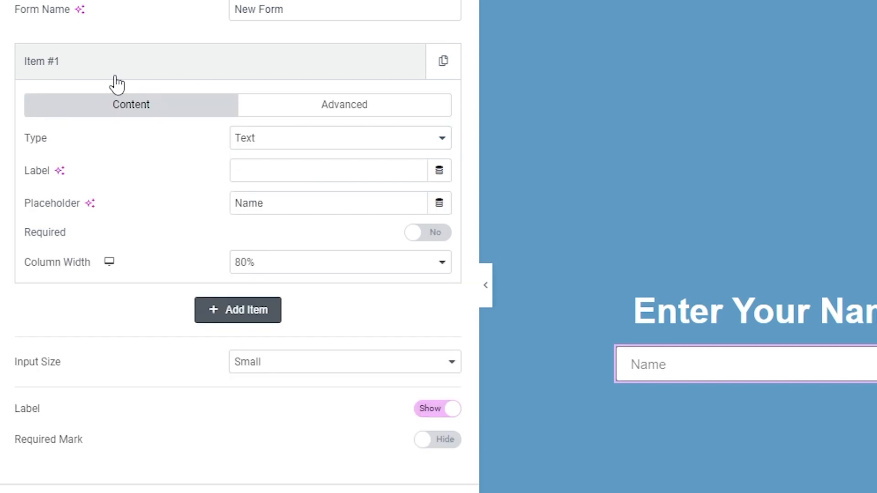
{"action": "left_click", "coordinate": [347, 118]}
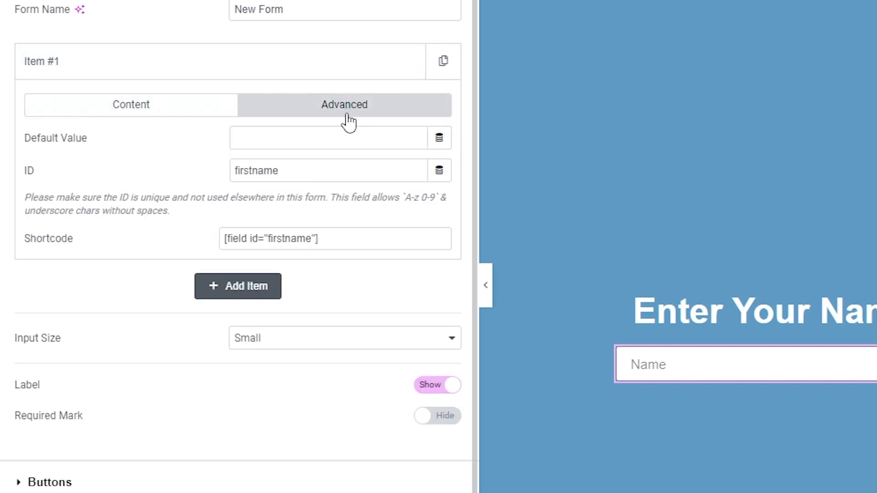
{"action": "left_click_drag", "start_coordinate": [288, 173], "coordinate": [202, 171]}
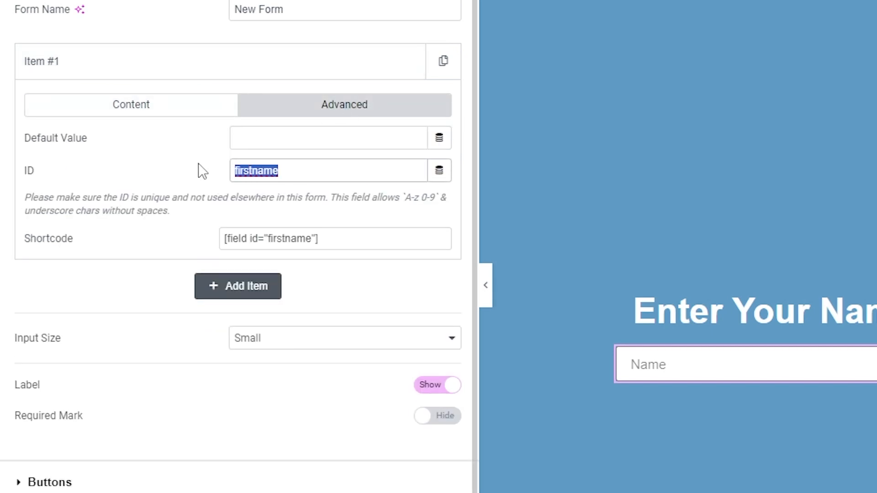
{"action": "left_click", "coordinate": [289, 237]}
{"action": "left_click_drag", "start_coordinate": [341, 242], "coordinate": [208, 250]}
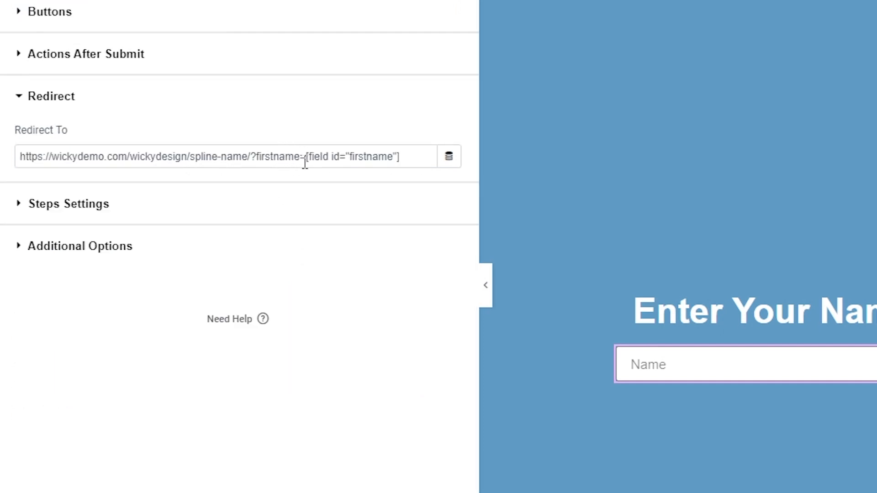
{"action": "left_click_drag", "start_coordinate": [411, 157], "coordinate": [312, 149]}
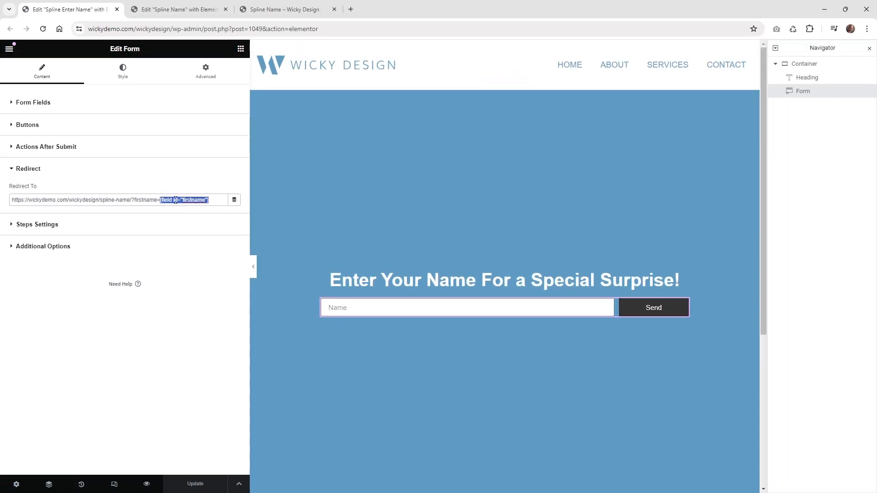
{"action": "left_click", "coordinate": [175, 200]}
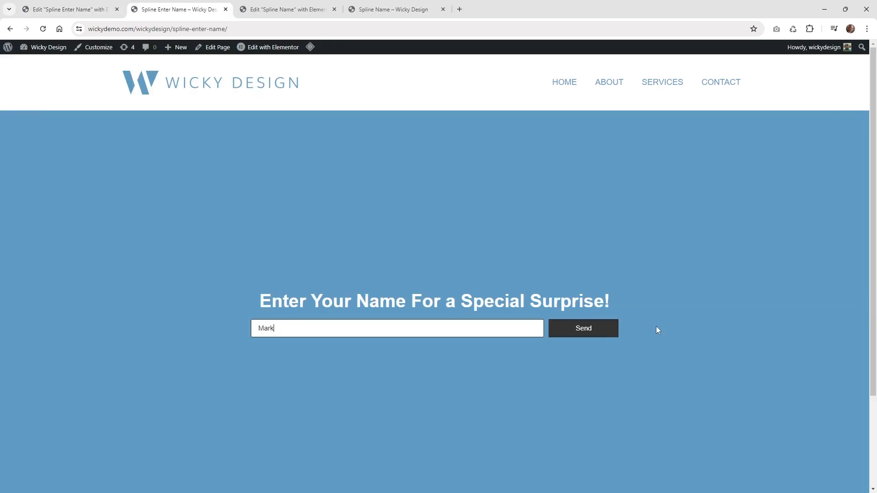
- Submit the live form with a first name, and reload the redirected page with a different first name in the firstname URL parameter
{"action": "left_click", "coordinate": [605, 328]}
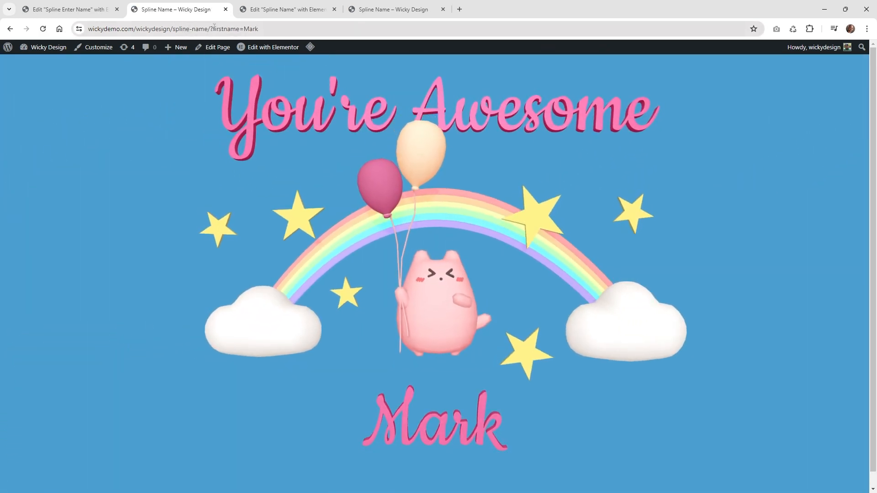
{"action": "left_click", "coordinate": [262, 30]}
{"action": "left_click_drag", "start_coordinate": [283, 30], "coordinate": [264, 29]}
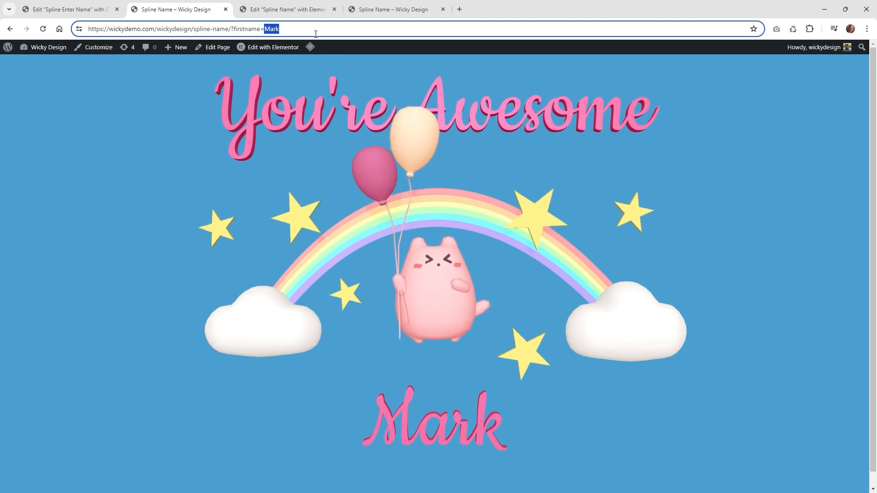
{"action": "type", "text": "Barbara"}
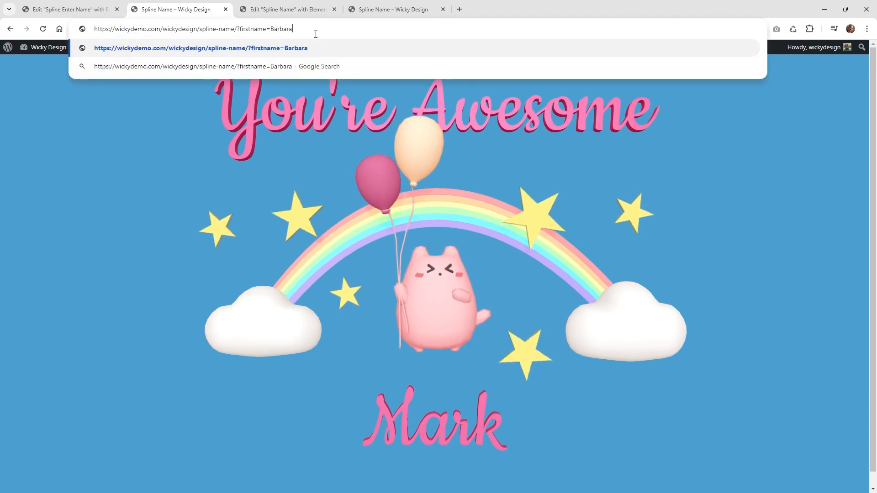
{"action": "key", "text": "Return"}
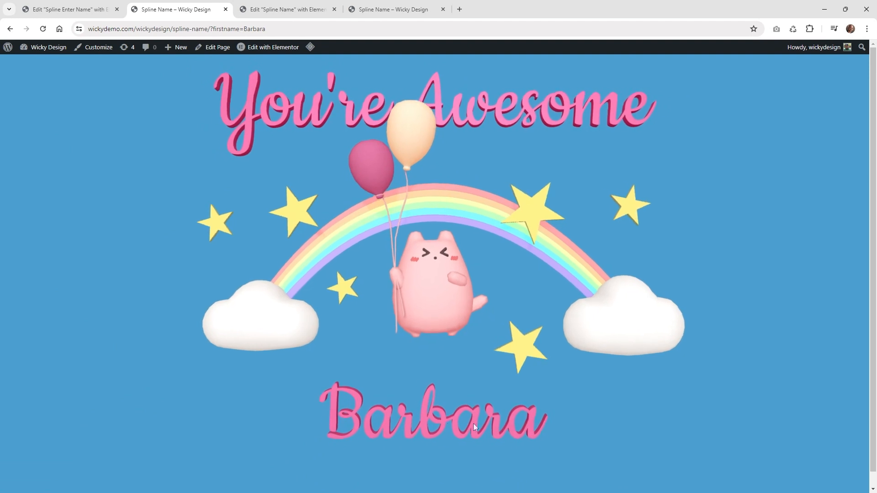
{"action": "double_click", "coordinate": [256, 29]}
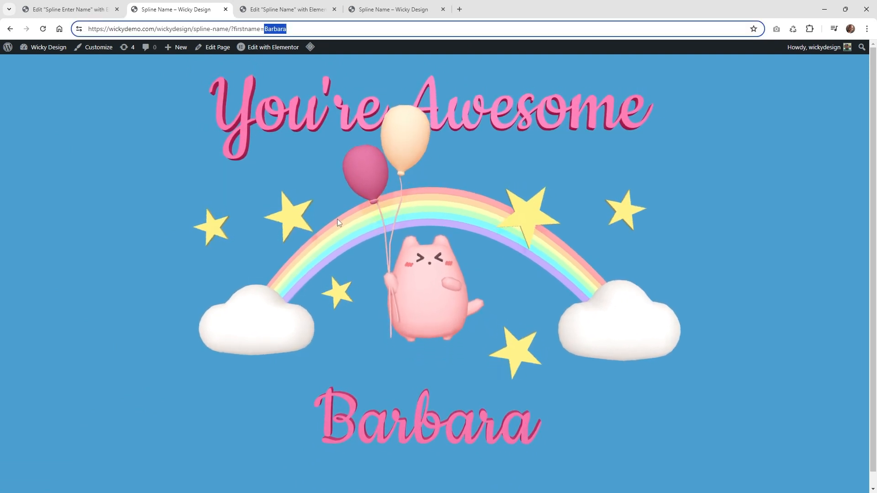